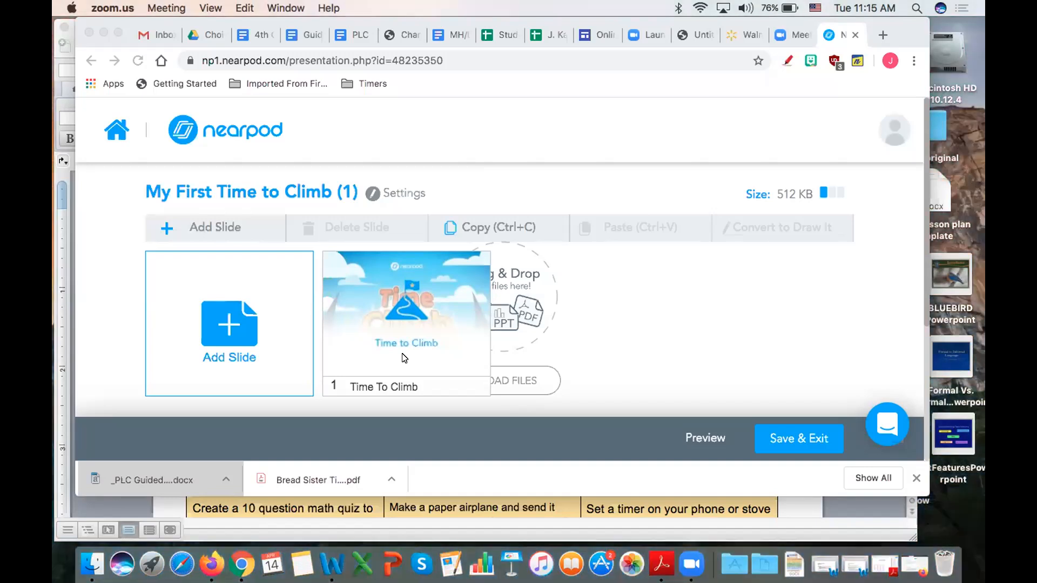
Open the Time To Climb slide of the My First Time to Climb (1) lesson to access its quiz questions
click(400, 357)
click(400, 356)
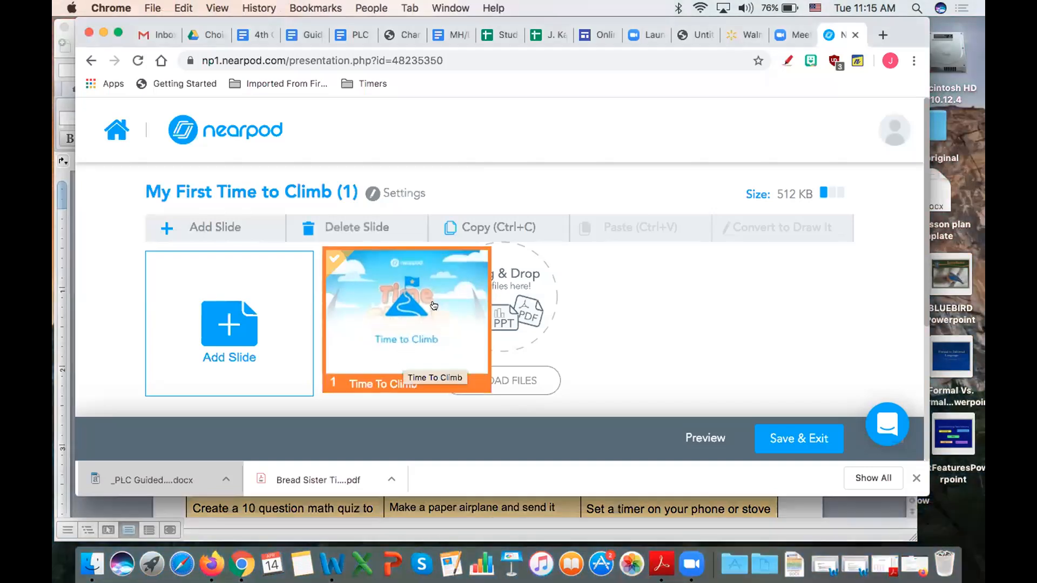
click(692, 438)
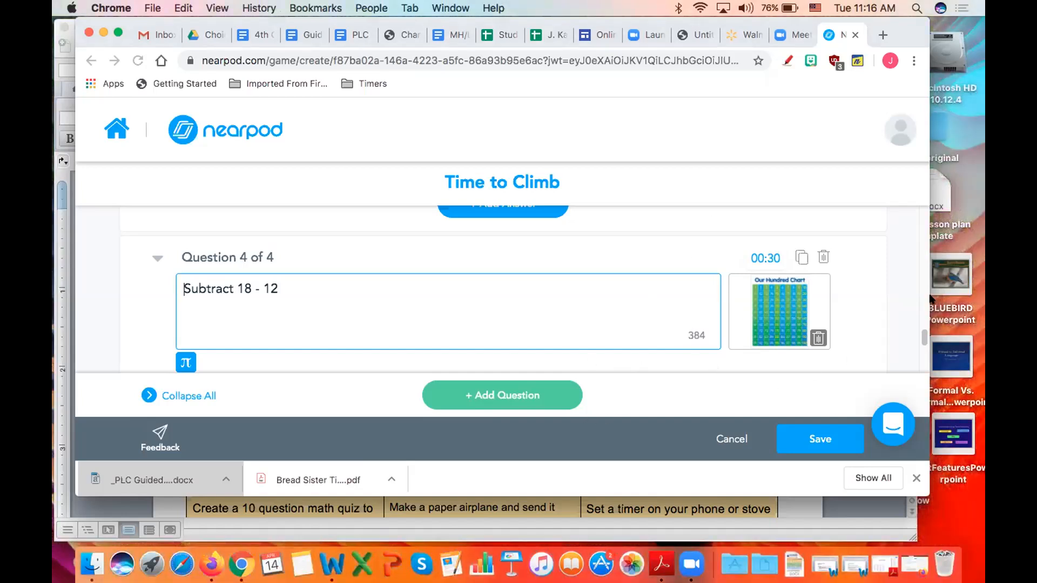
Review the Time to Climb questions from question 4 back to question 1, including their answer choices and reference images
drag(922, 335, 916, 278)
scroll(917, 278, up, 5)
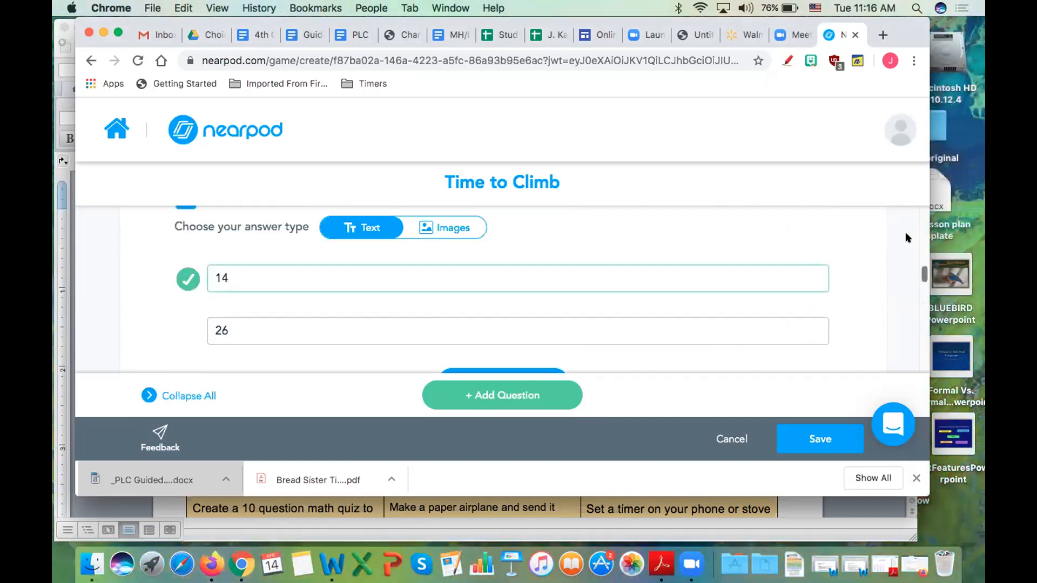
scroll(899, 202, up, 6)
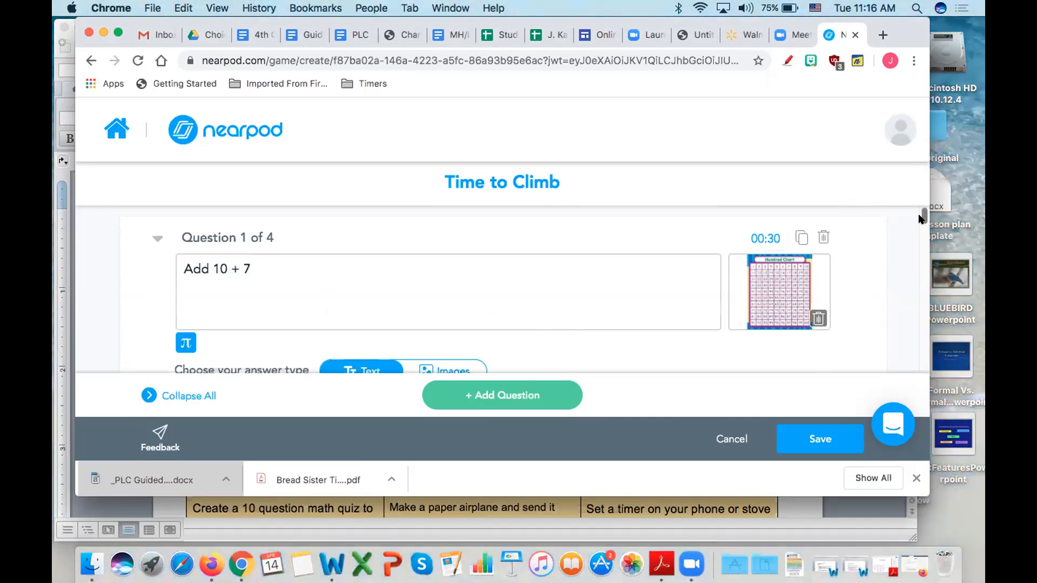
scroll(920, 219, down, 1)
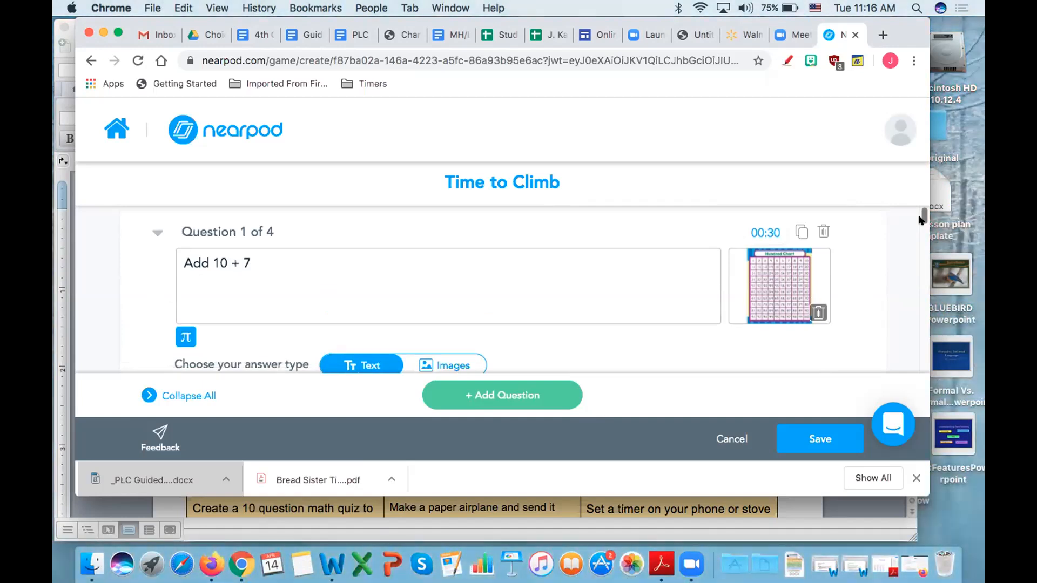
scroll(919, 218, down, 5)
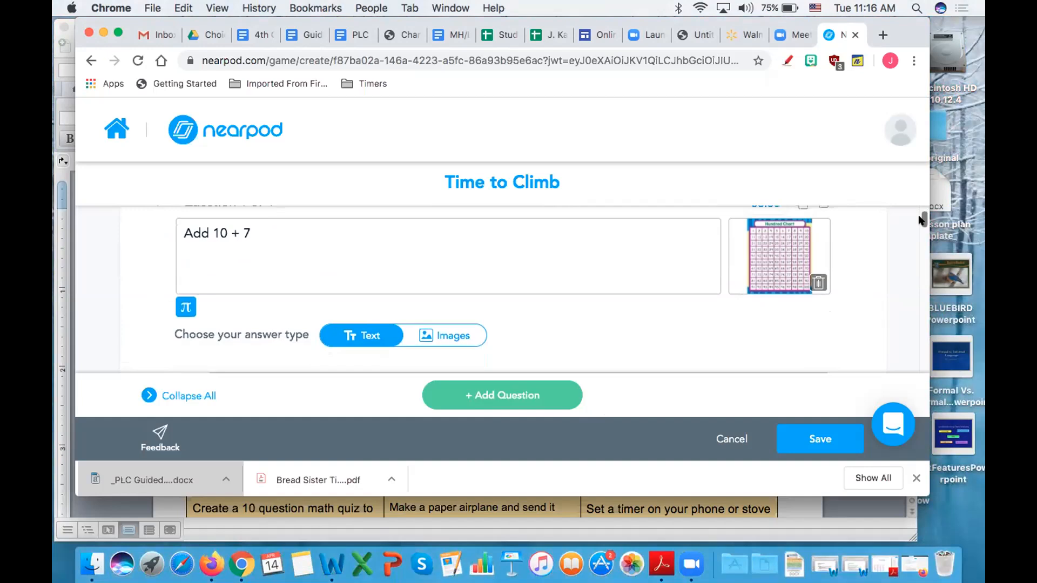
scroll(920, 220, up, 2)
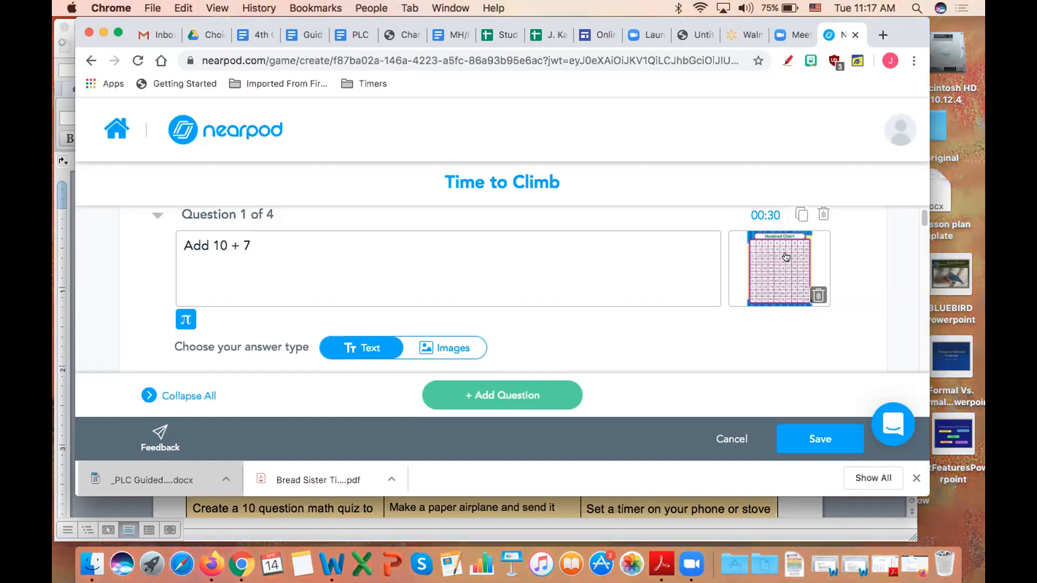
drag(922, 219, 924, 252)
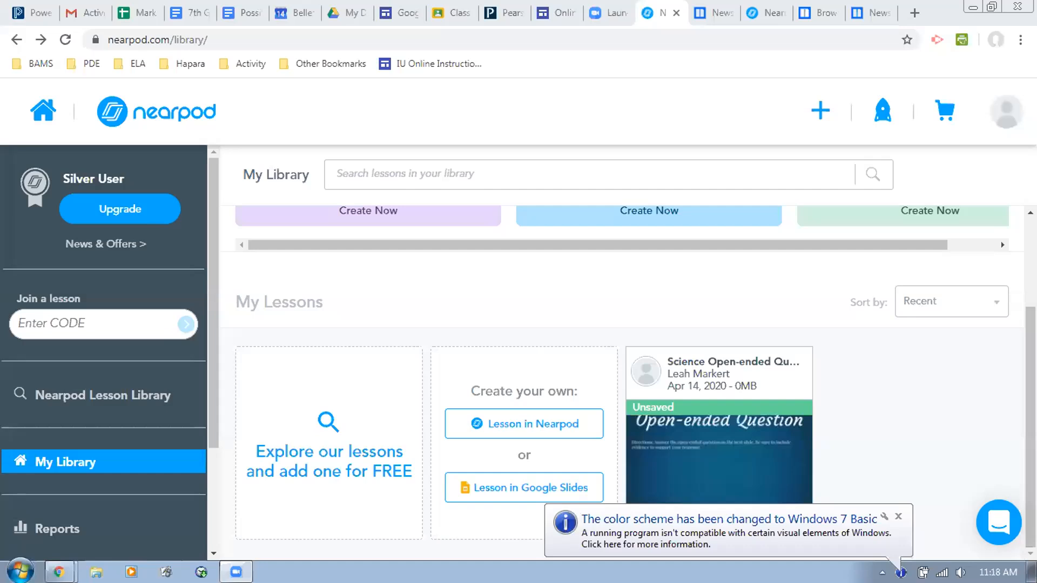
Preview the Science Open-ended Question lesson from My Library through all three slides and return to the library
mouse_move(767, 440)
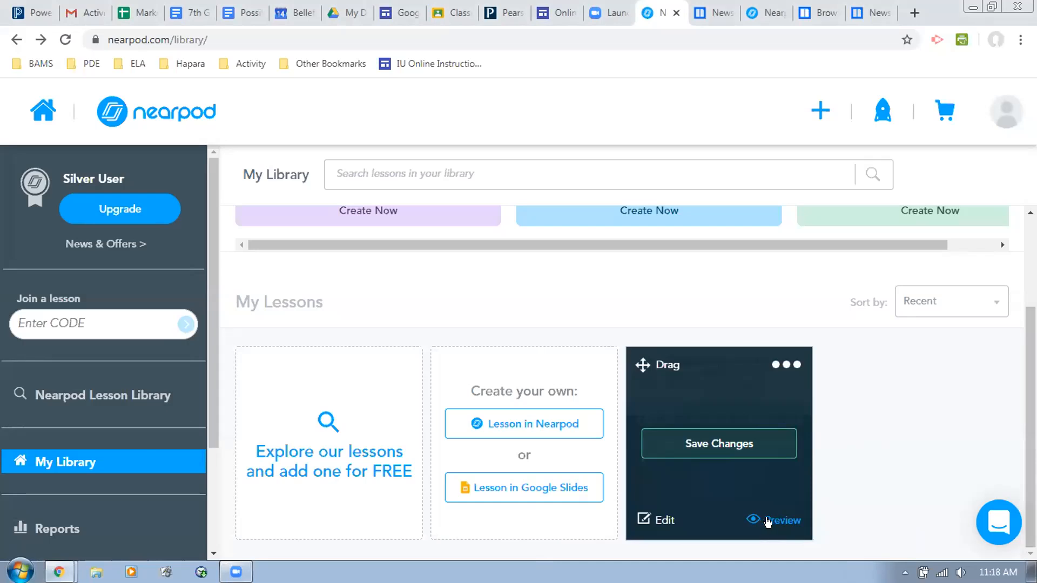
click(767, 522)
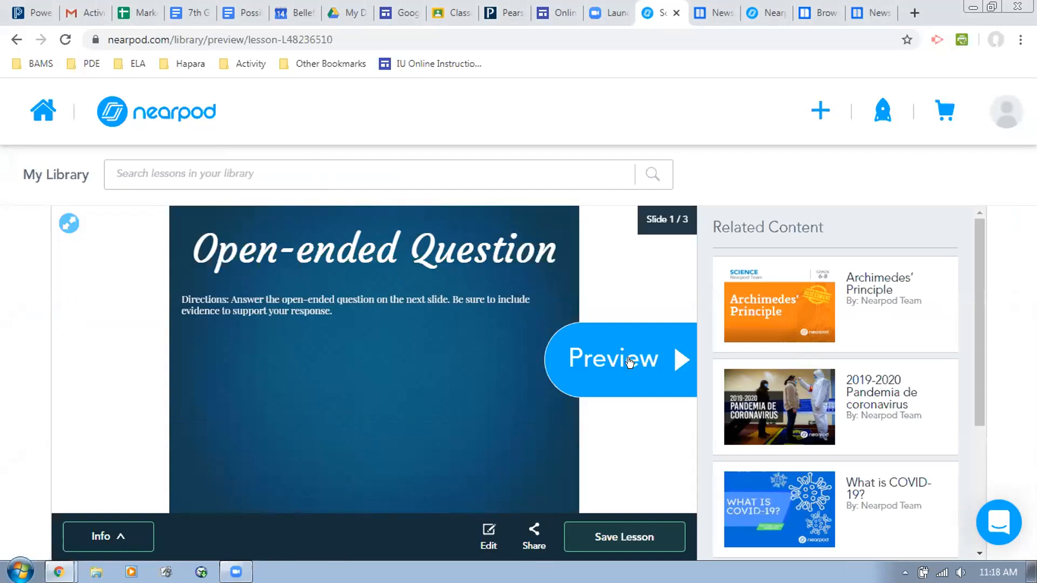
click(633, 359)
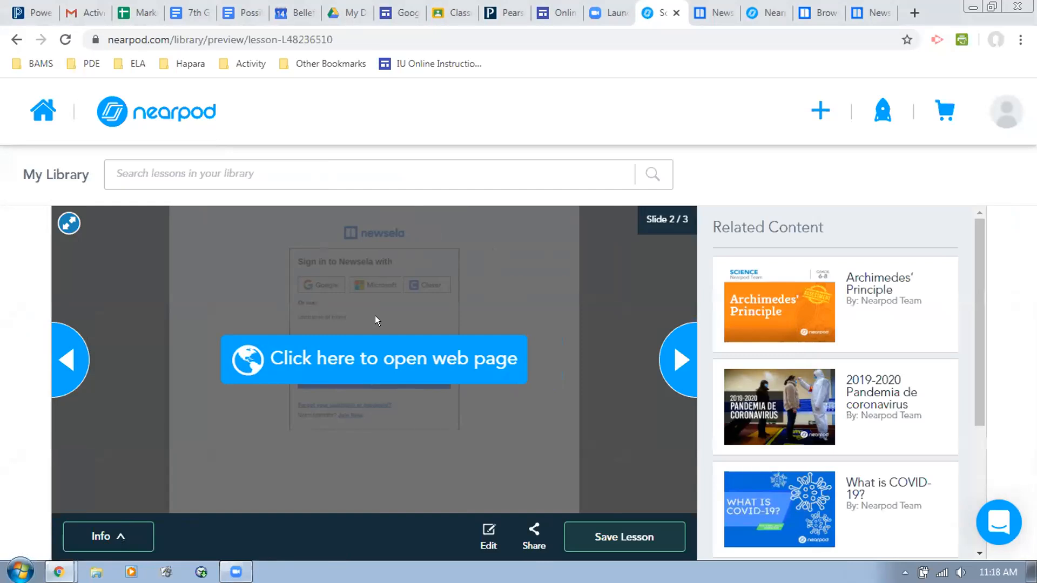
click(676, 356)
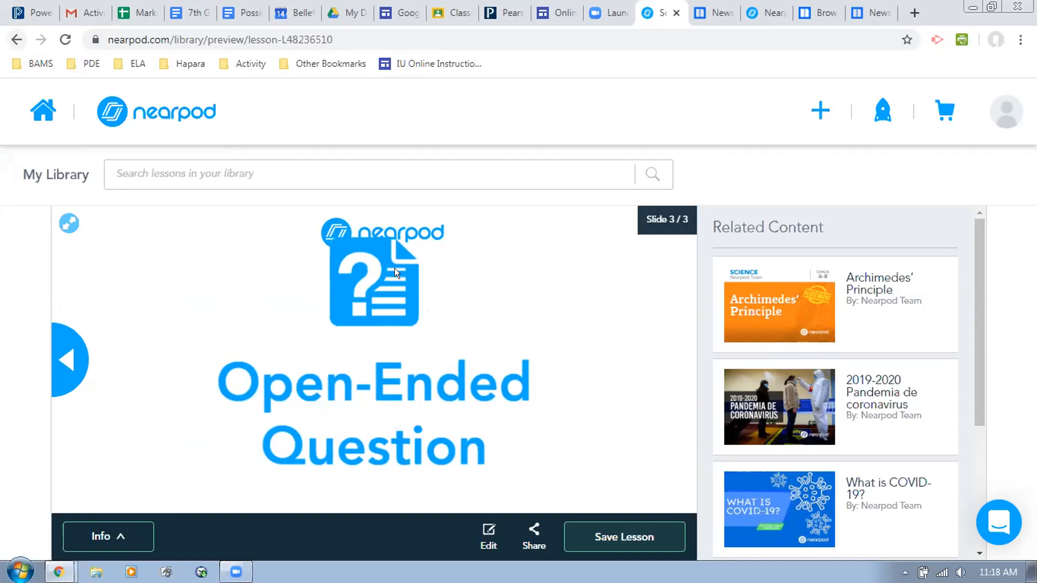
key(Escape)
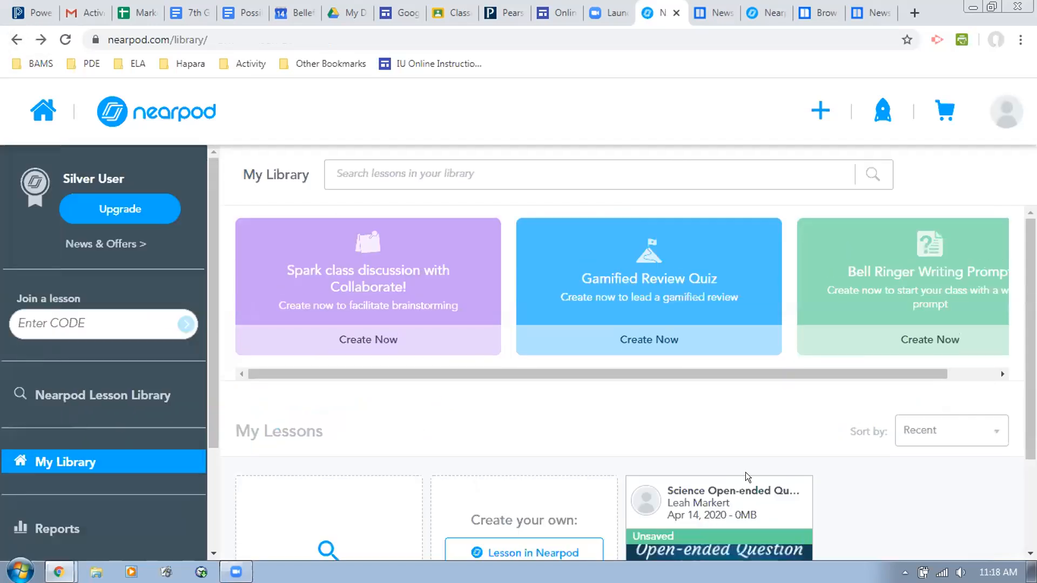
Open the Science Open-ended Question lesson for editing and step through its slides in the student preview
mouse_move(661, 521)
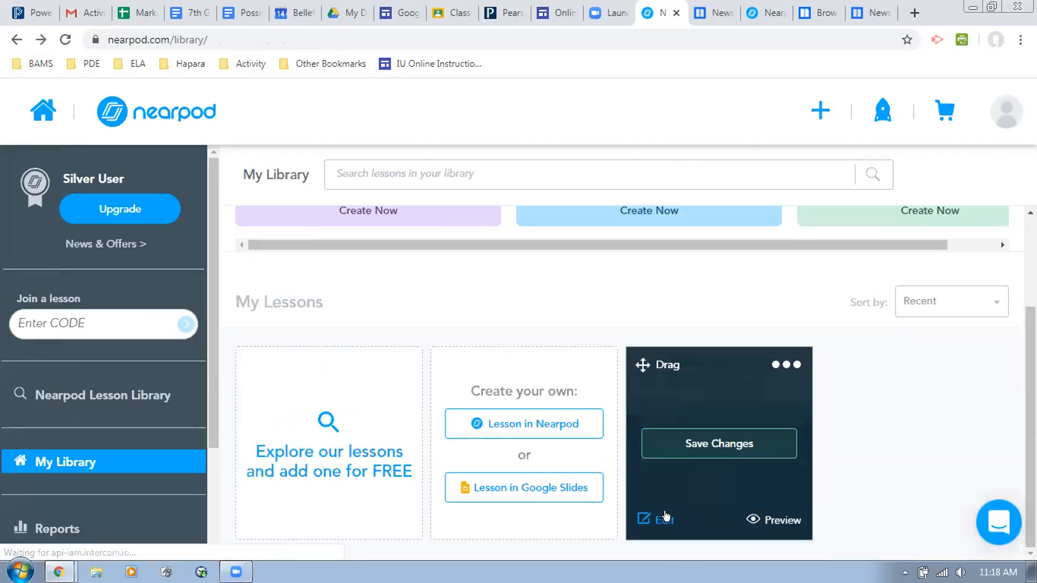
click(665, 517)
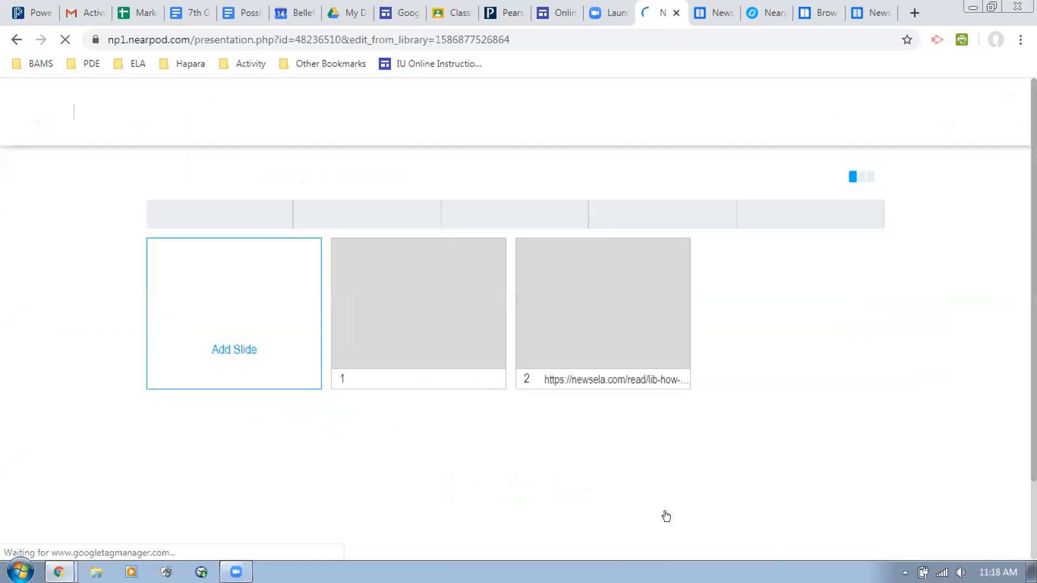
click(407, 316)
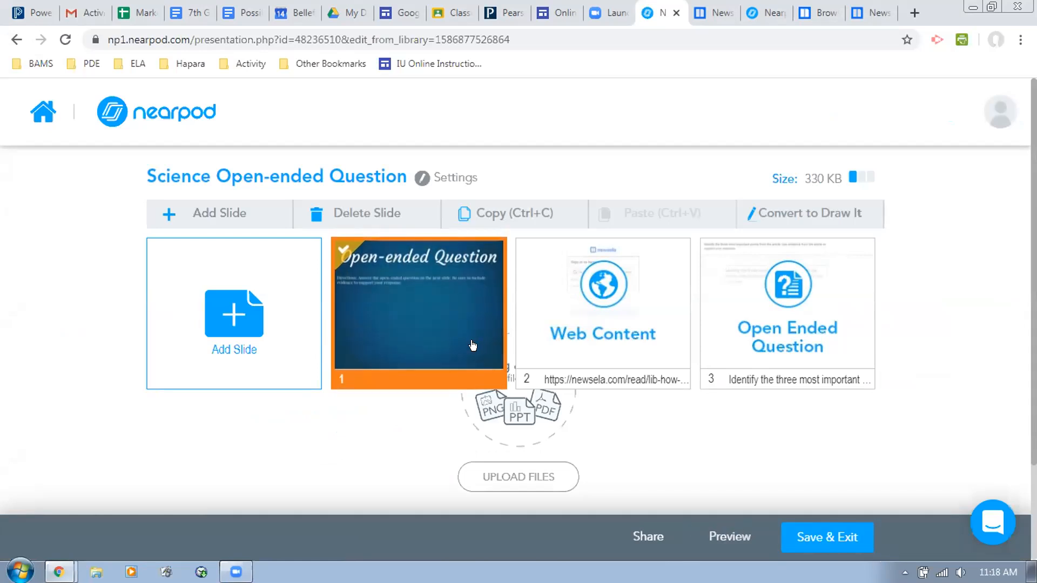
click(715, 543)
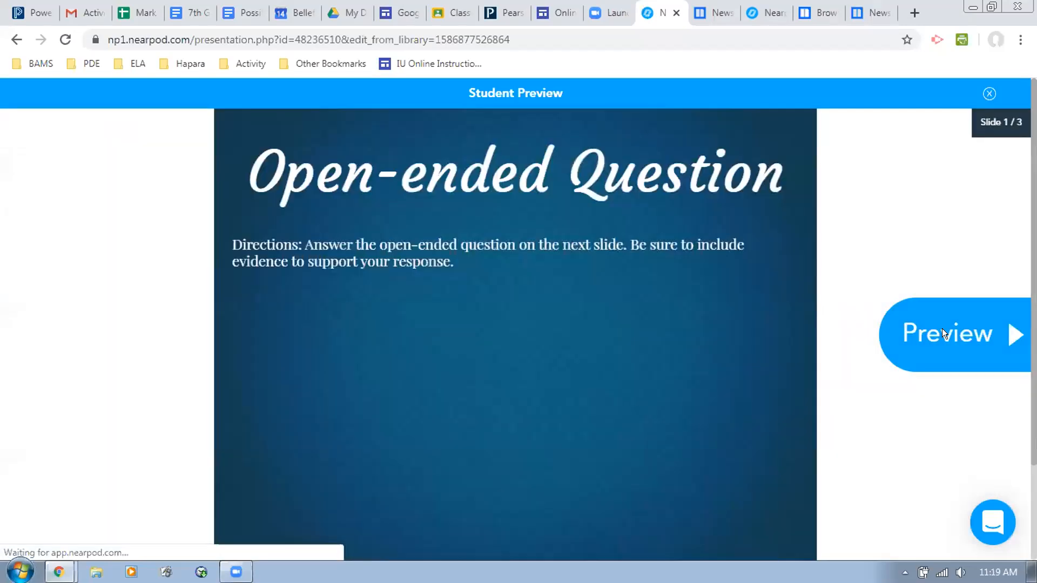
click(941, 329)
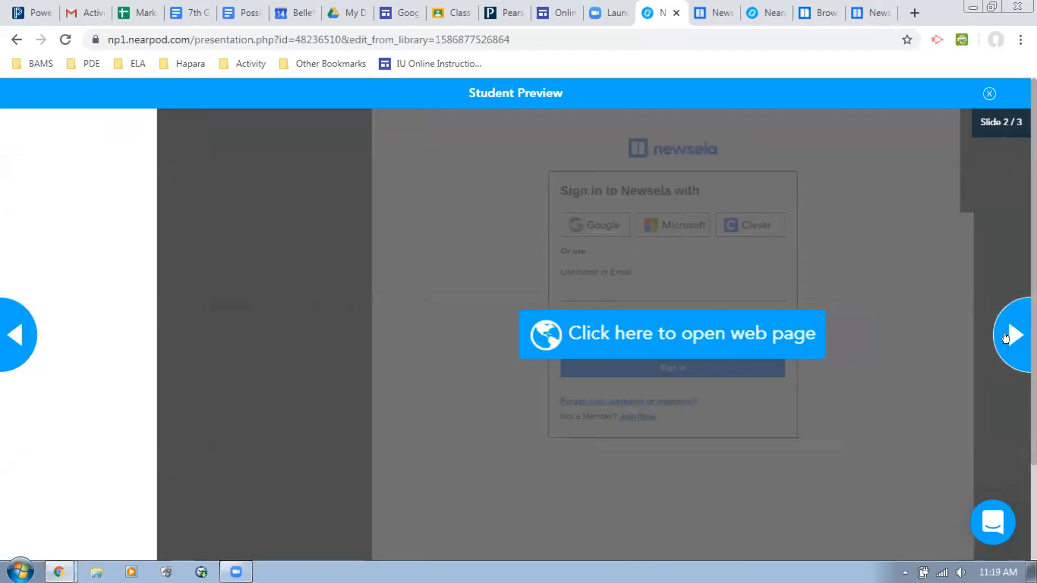
click(1006, 336)
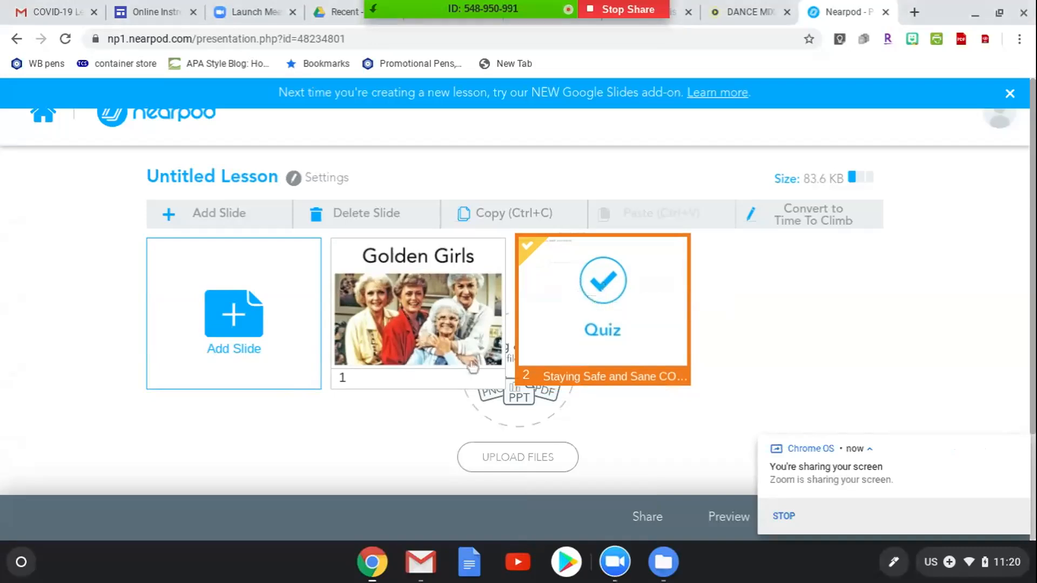
Preview the Golden Girls lesson as a student and step through the three questions of its quiz slide
click(735, 518)
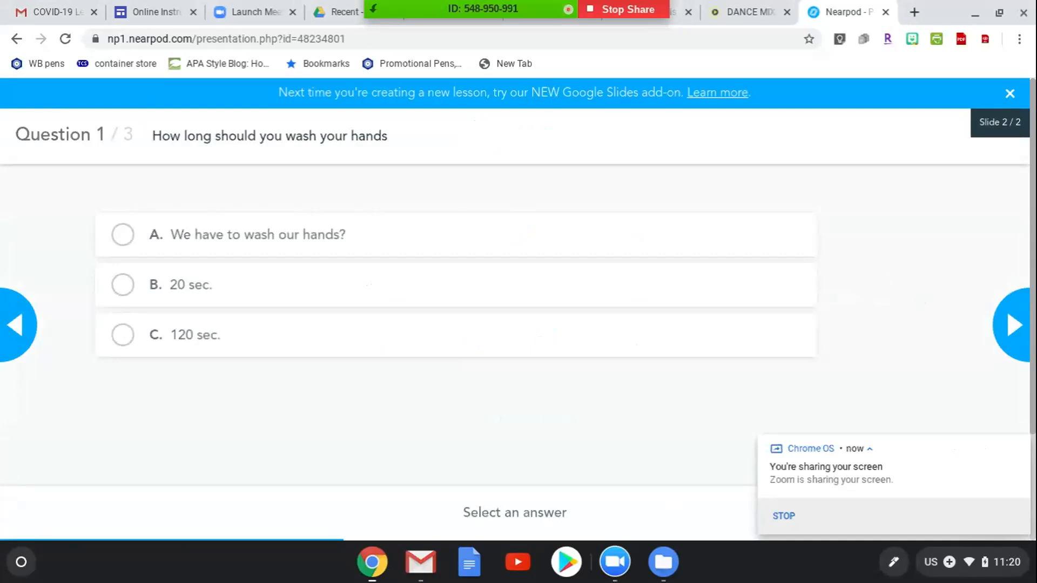
click(1010, 335)
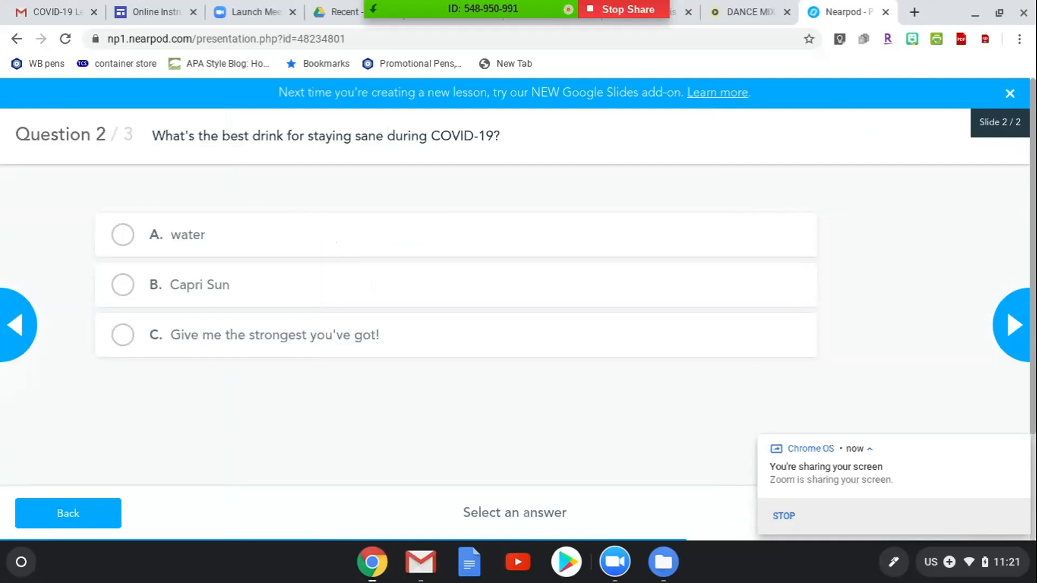
click(1015, 335)
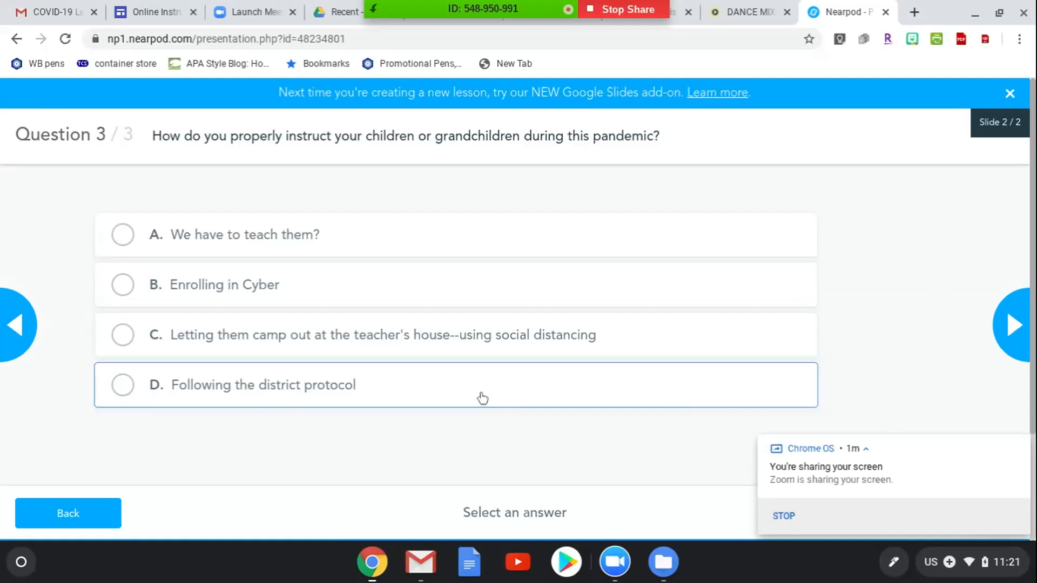
Go back through the quiz to the Golden Girls title slide and close the student preview
click(17, 323)
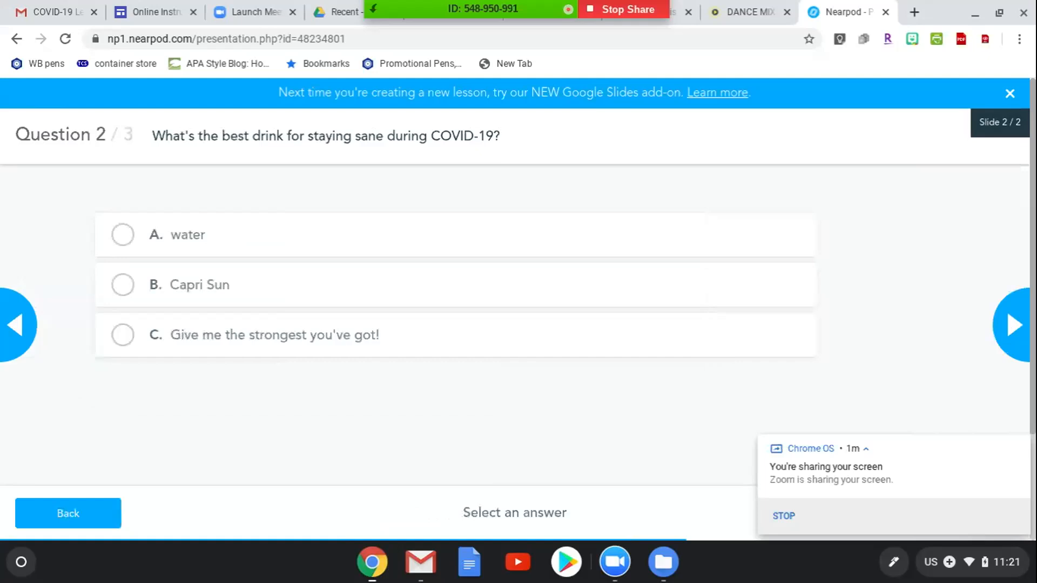
click(17, 323)
click(16, 323)
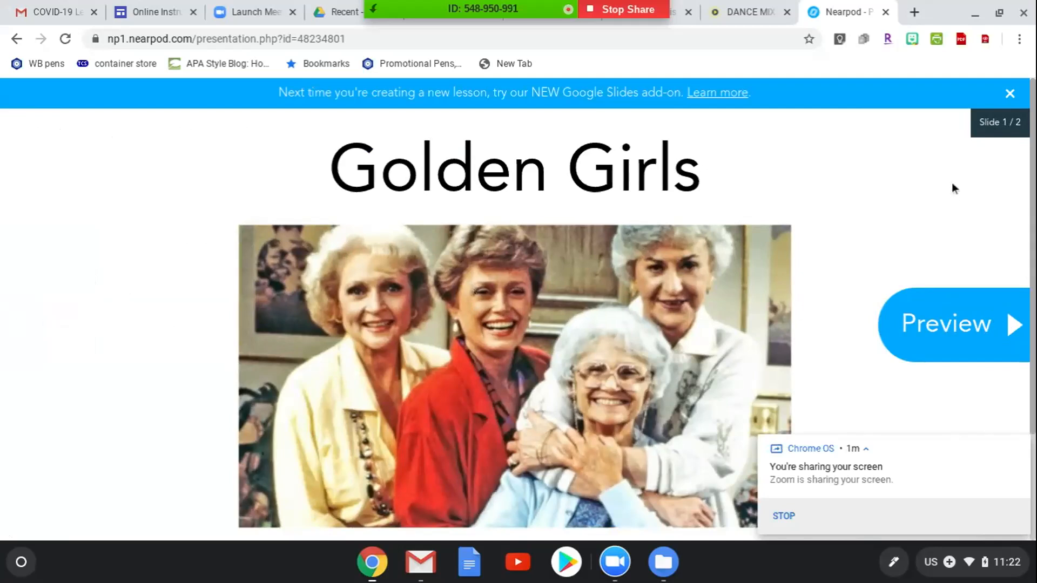
click(1009, 94)
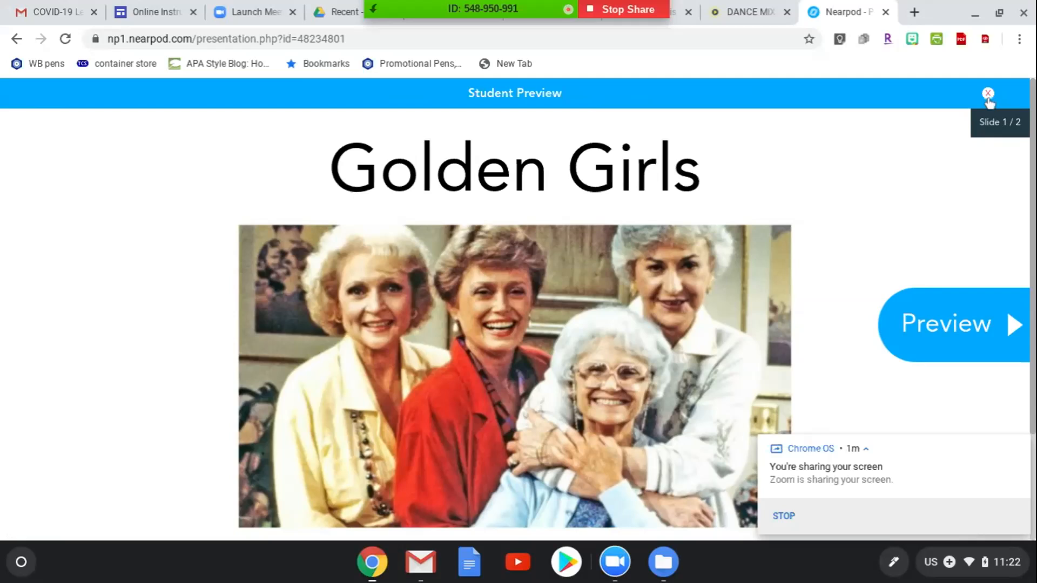
click(988, 94)
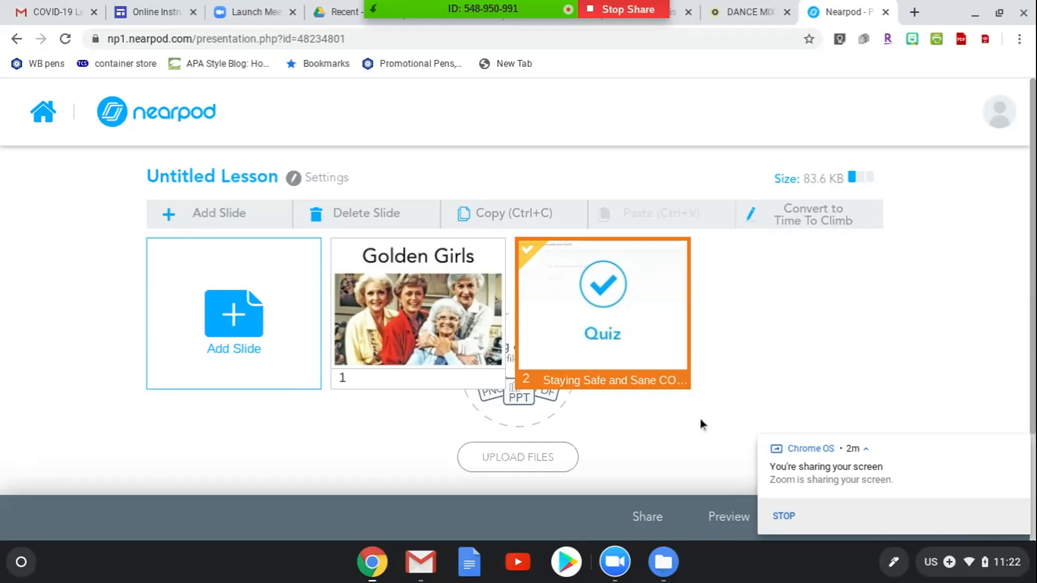
Switch to the Zoom meeting window and stop sharing the screen
click(615, 563)
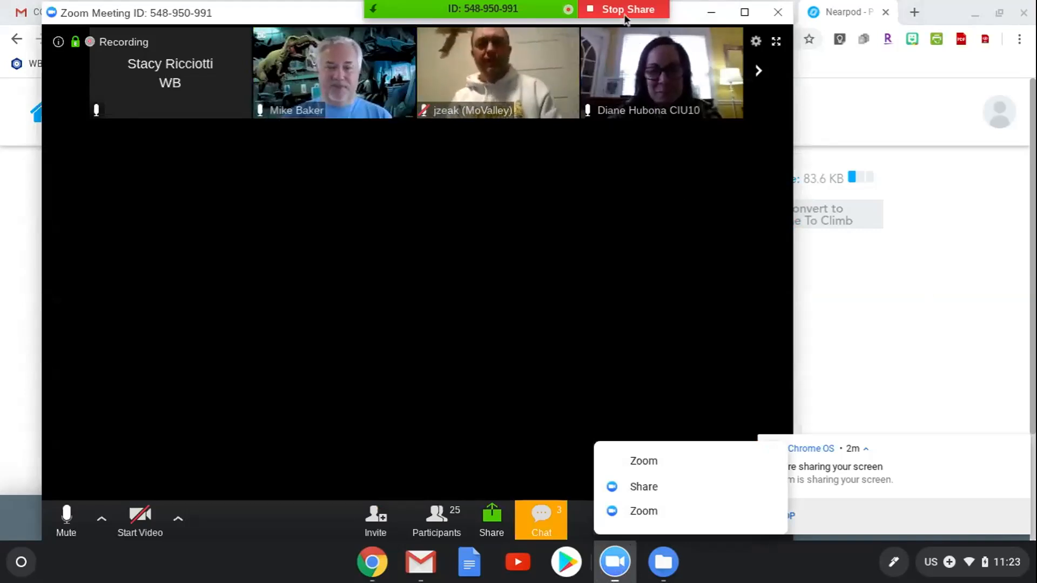
click(626, 12)
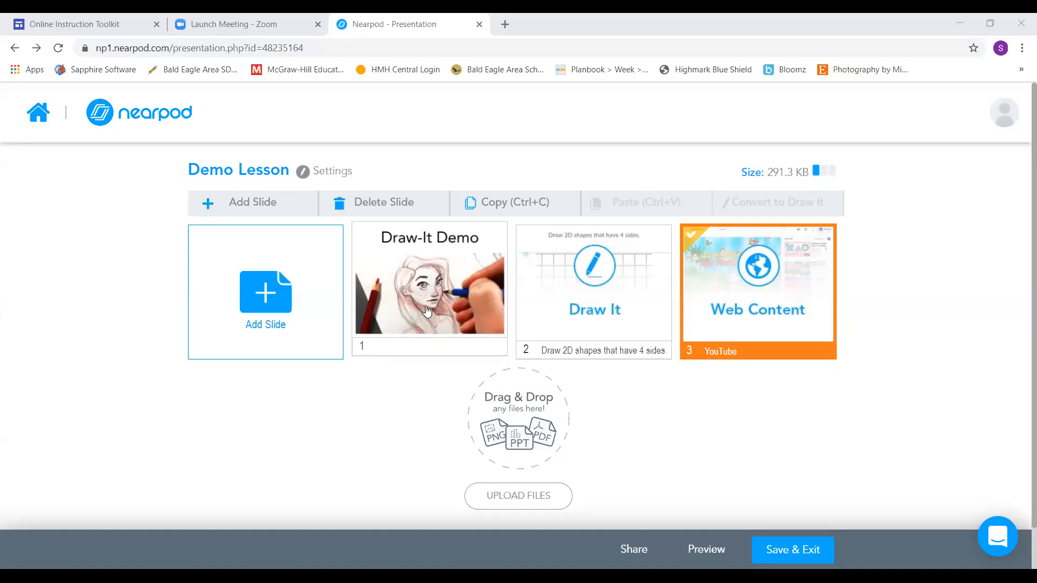
Preview the Demo Lesson as a student, going back from the video to the title slide and forward past the Draw It activity
click(703, 552)
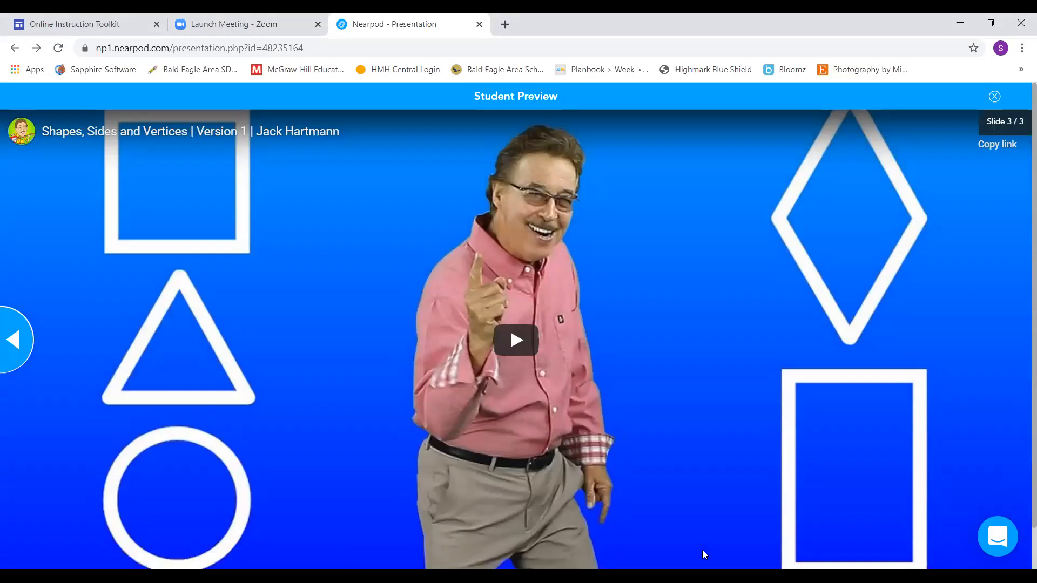
click(12, 339)
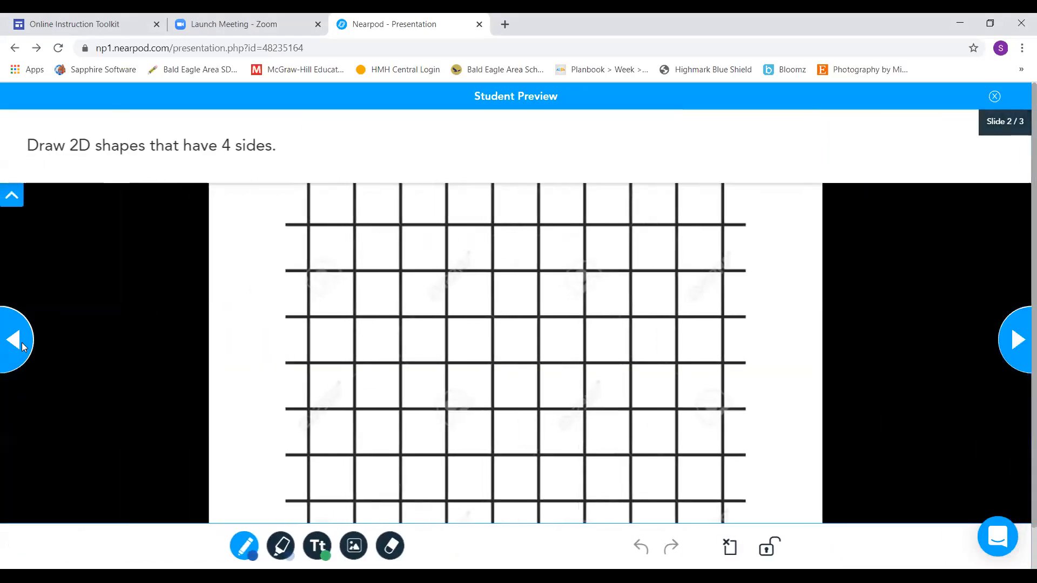
click(20, 343)
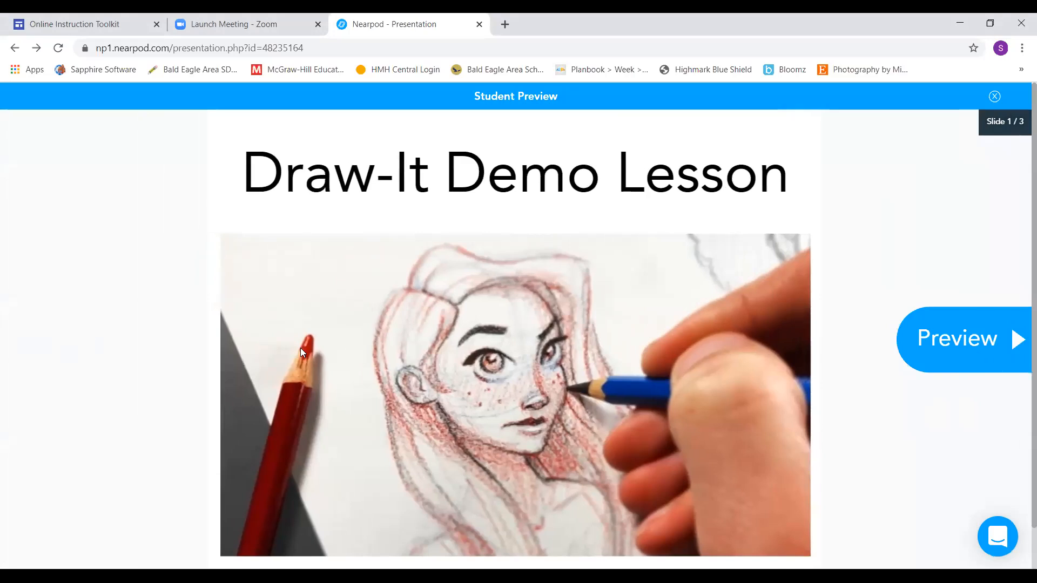
click(1024, 361)
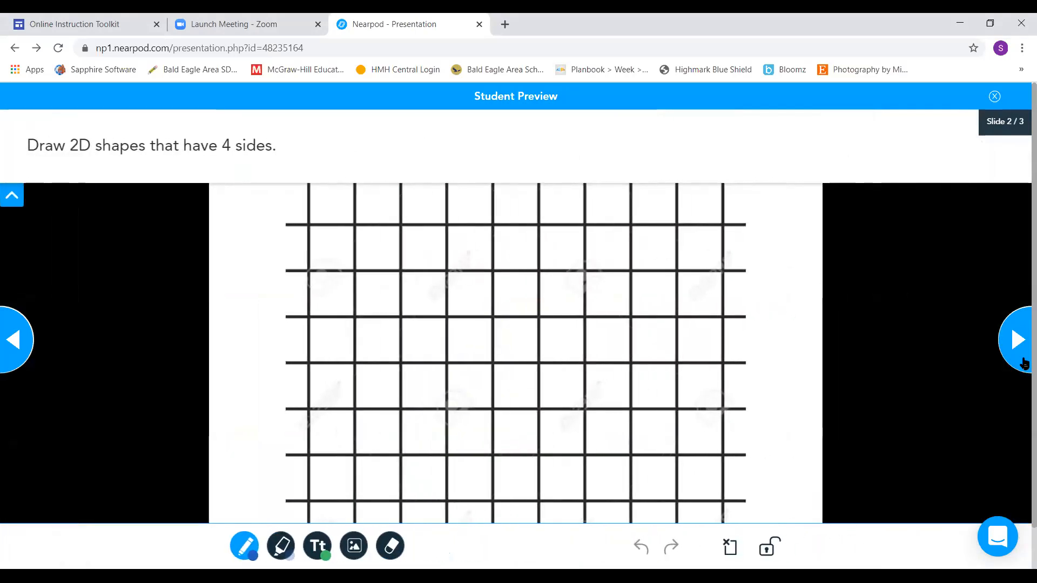
click(1024, 363)
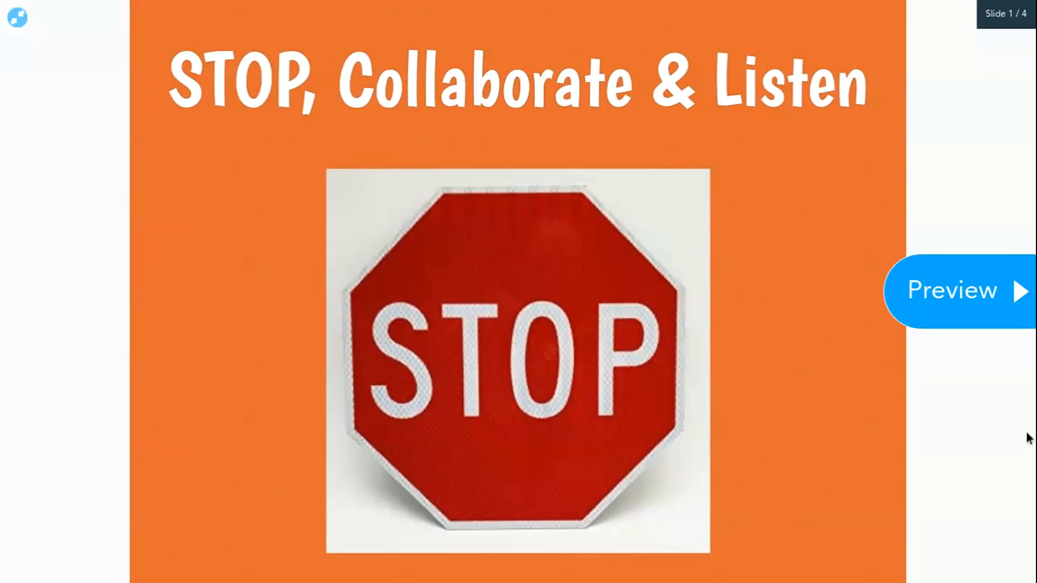
Step through the STOP, Collaborate & Listen lesson preview, past the collaboration board to the video on slide 3
click(975, 297)
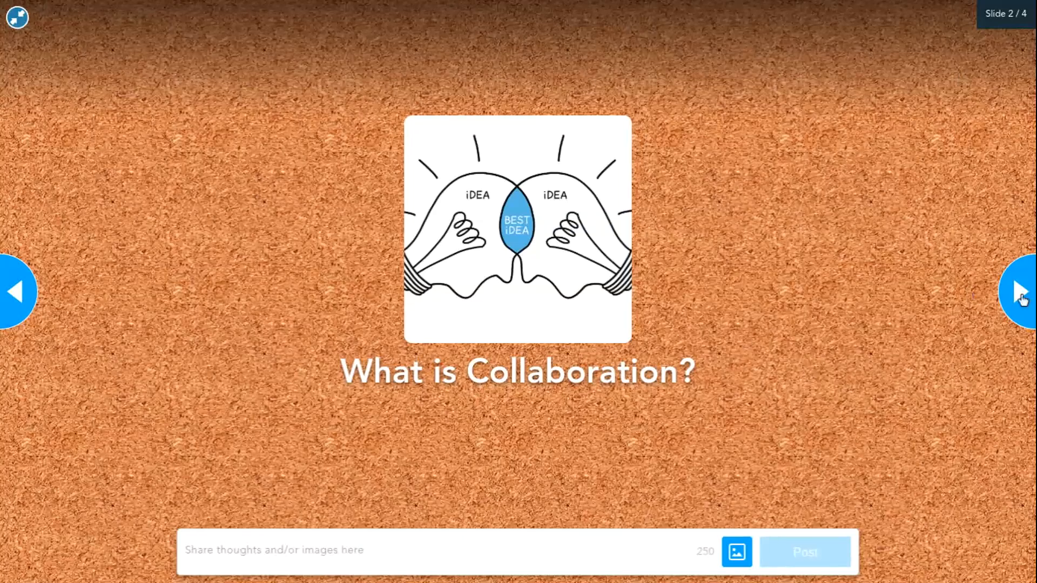
click(1009, 295)
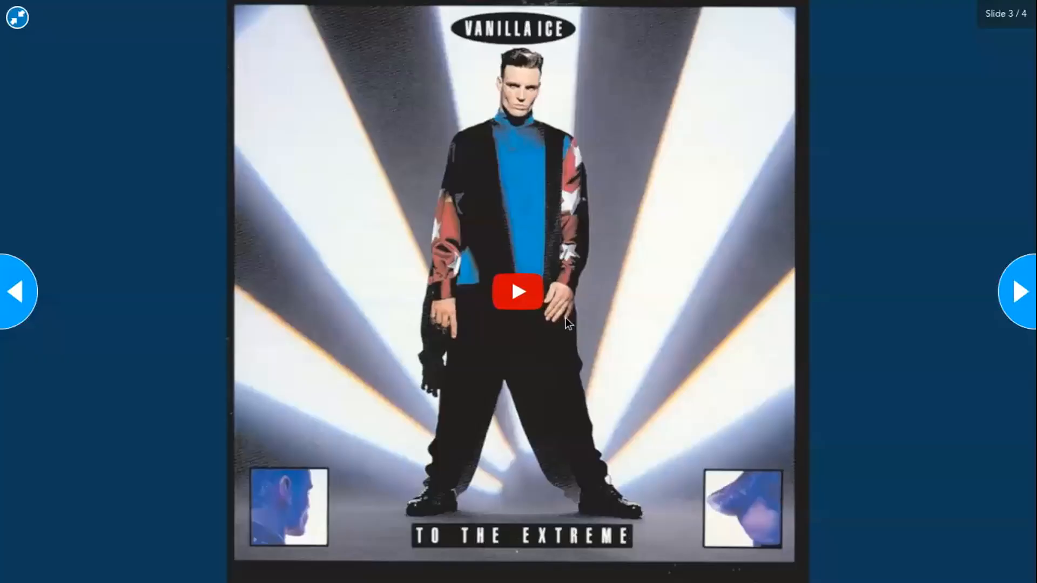
Play the Vanilla Ice video on slide 3, dismiss its advertisement, pause the playback and advance to slide 4
click(565, 318)
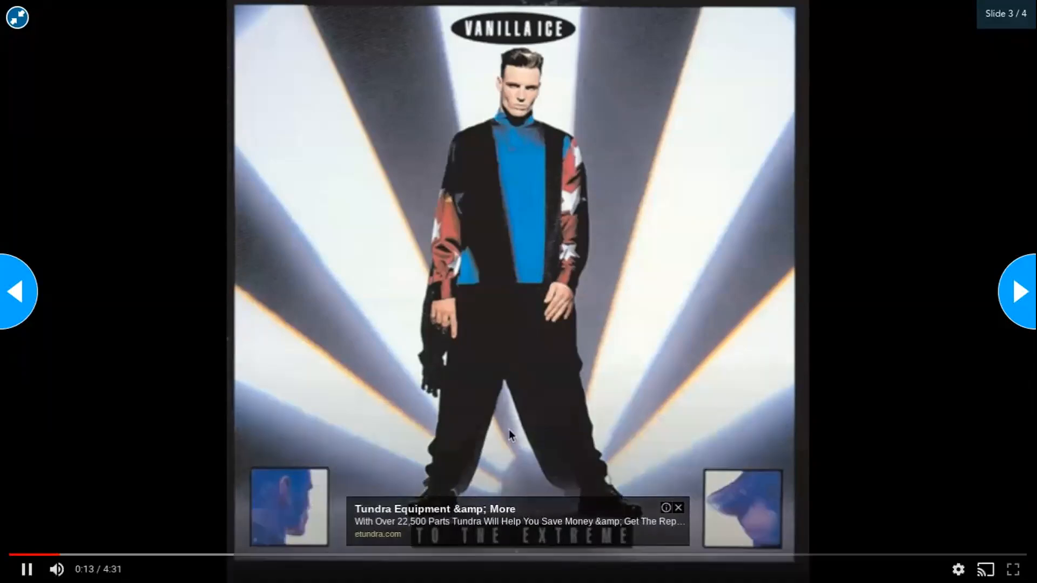
click(678, 508)
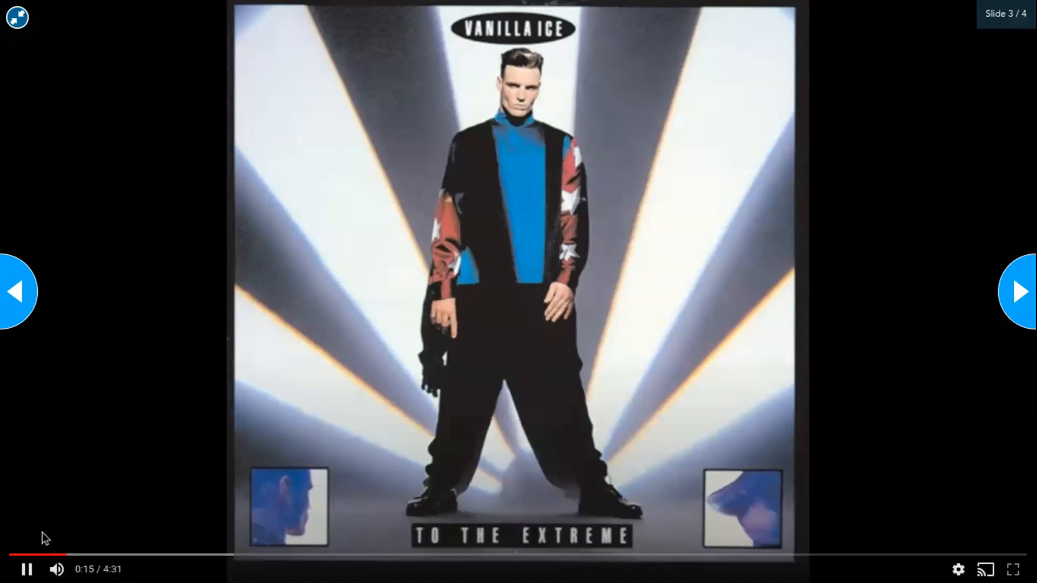
click(25, 568)
click(1012, 307)
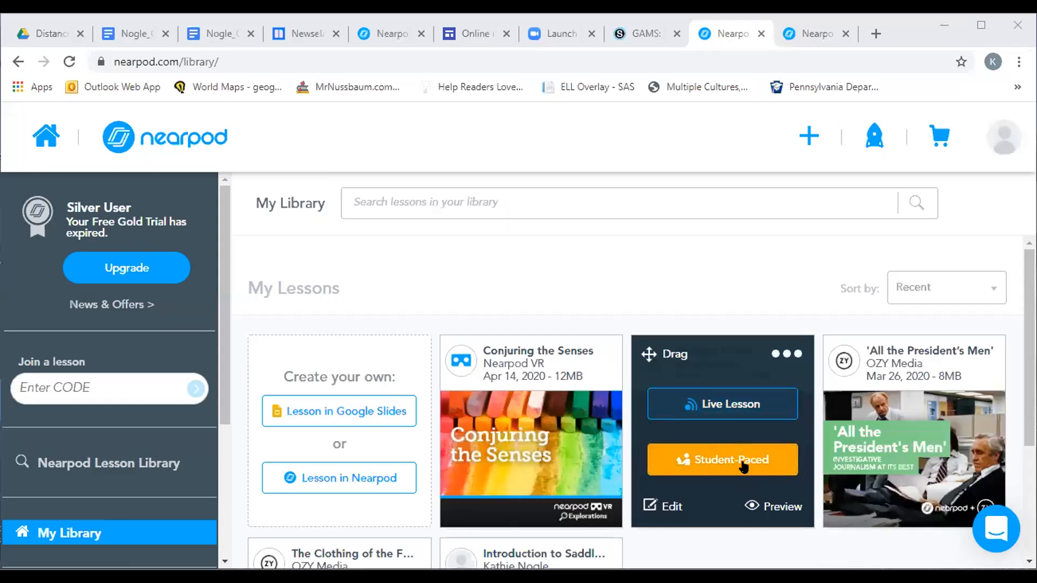
Generate a student-paced join code for the lesson next to Conjuring the Senses, and launch the same lesson as a live session
click(736, 462)
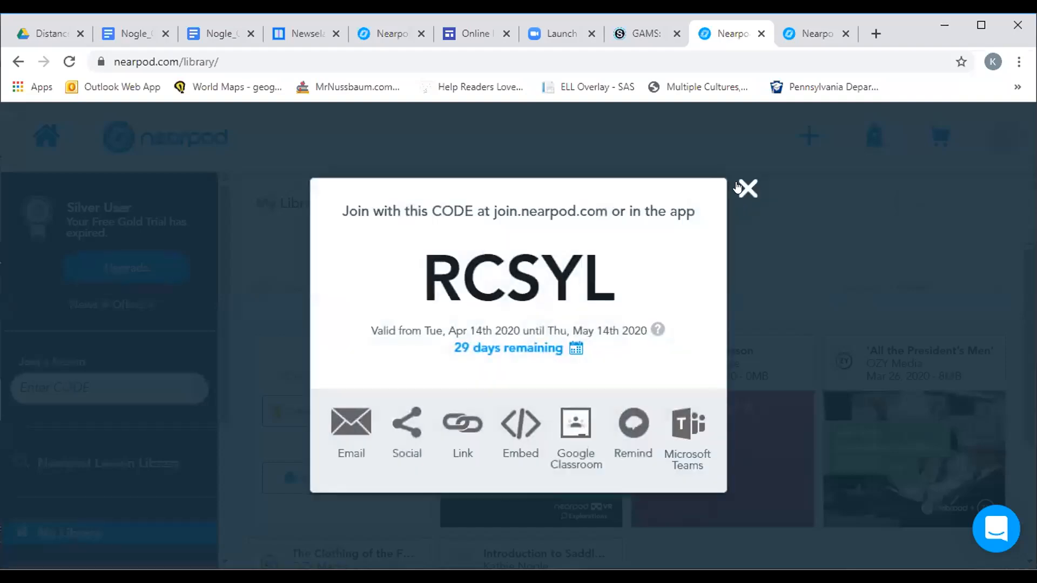
click(745, 187)
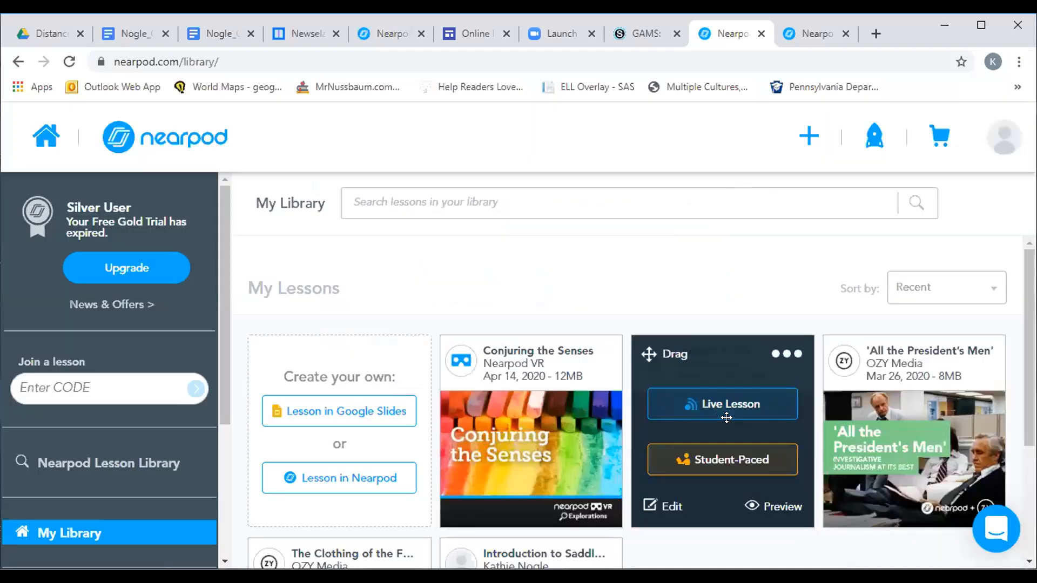
click(718, 405)
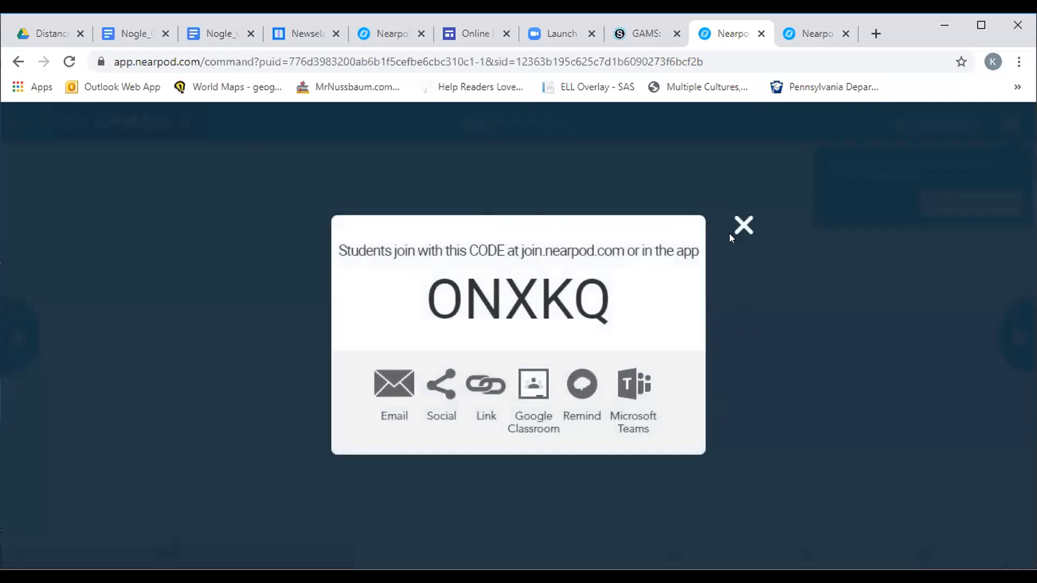
click(731, 231)
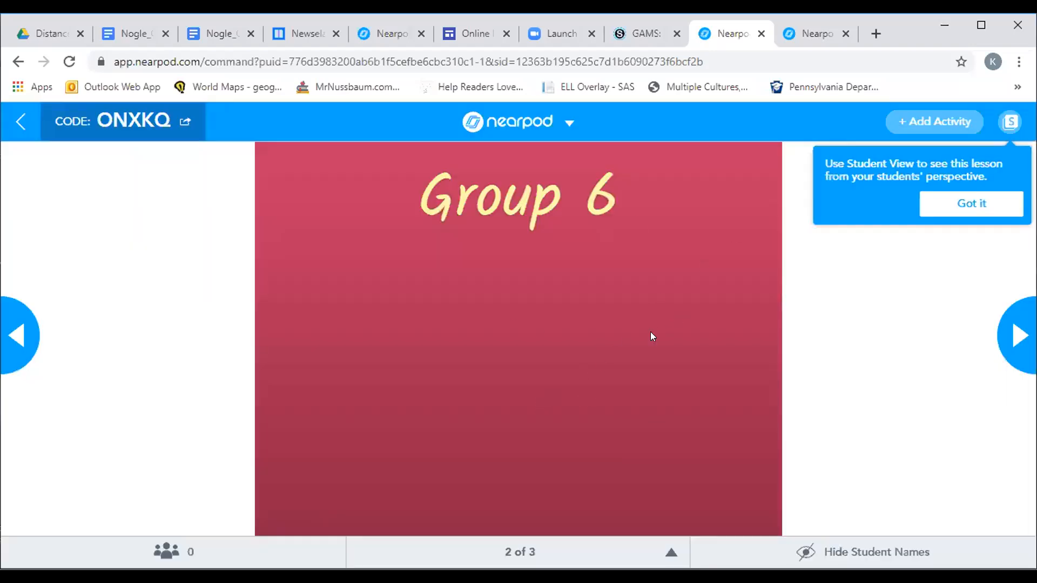
Expand the slide overview of the Group 6 live lesson and share the poll "Are you enjoying online school?" with the students
click(670, 555)
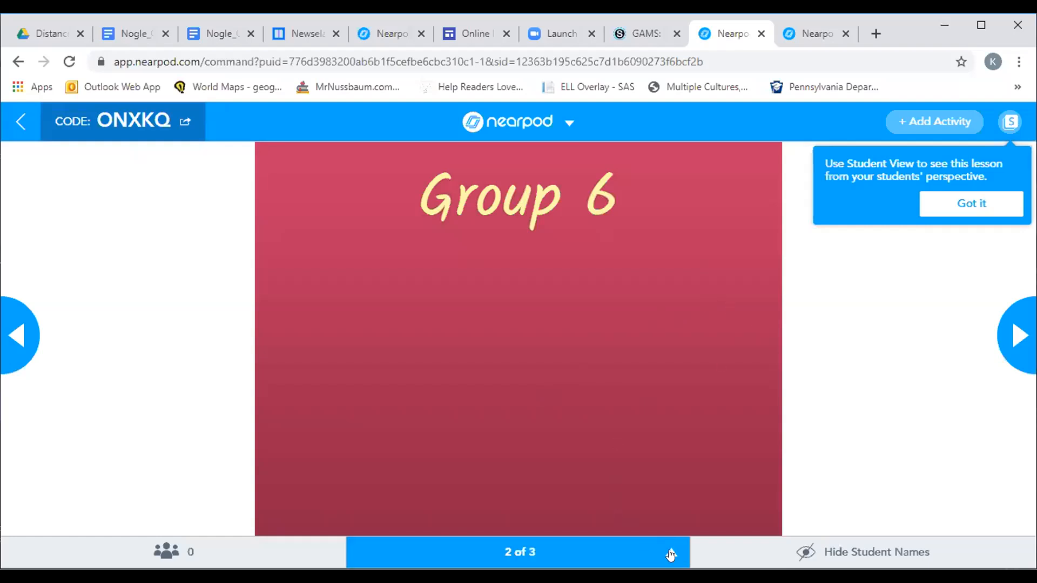
click(669, 551)
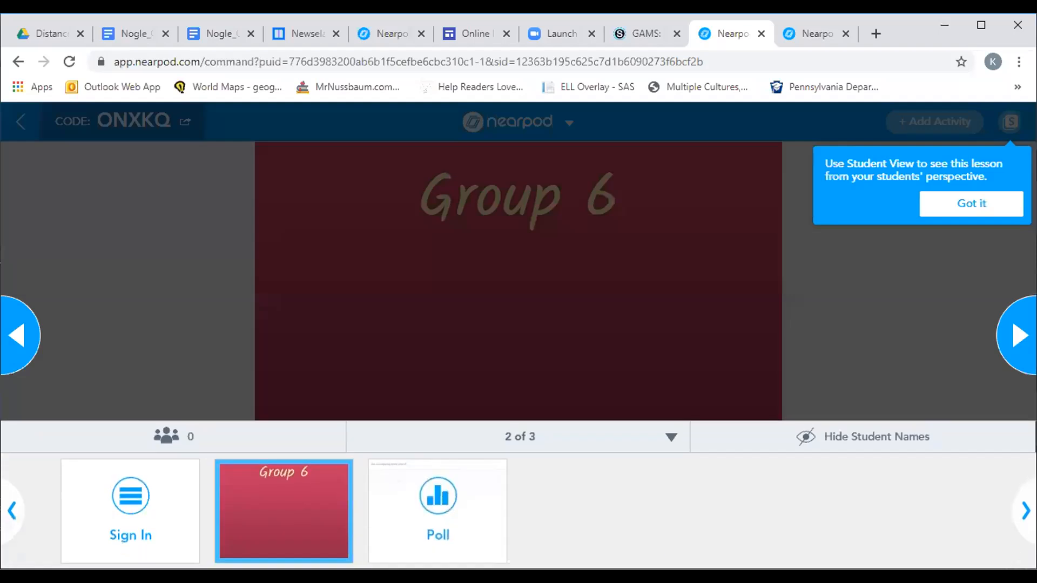
mouse_move(440, 520)
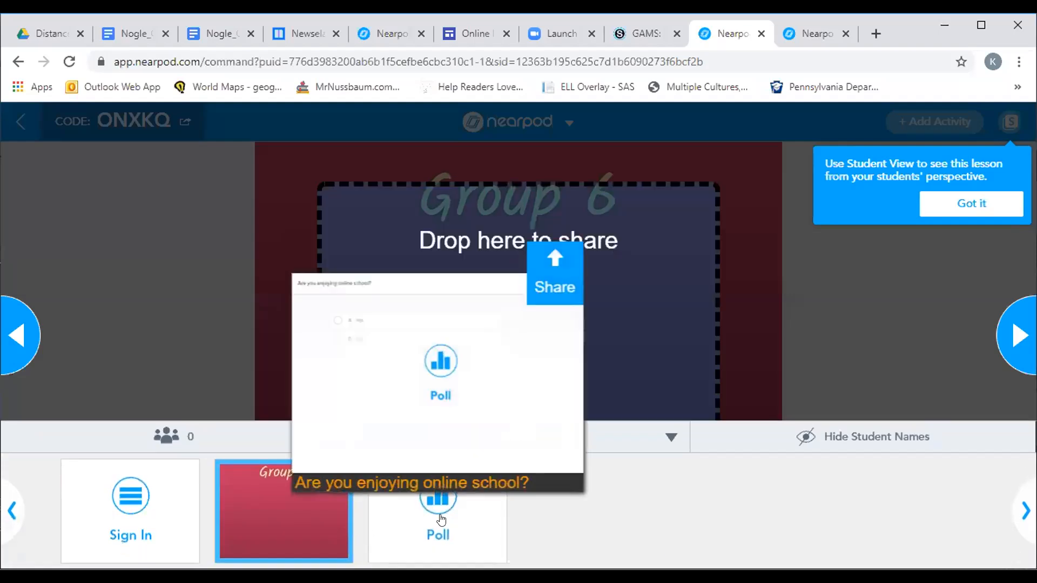
click(571, 264)
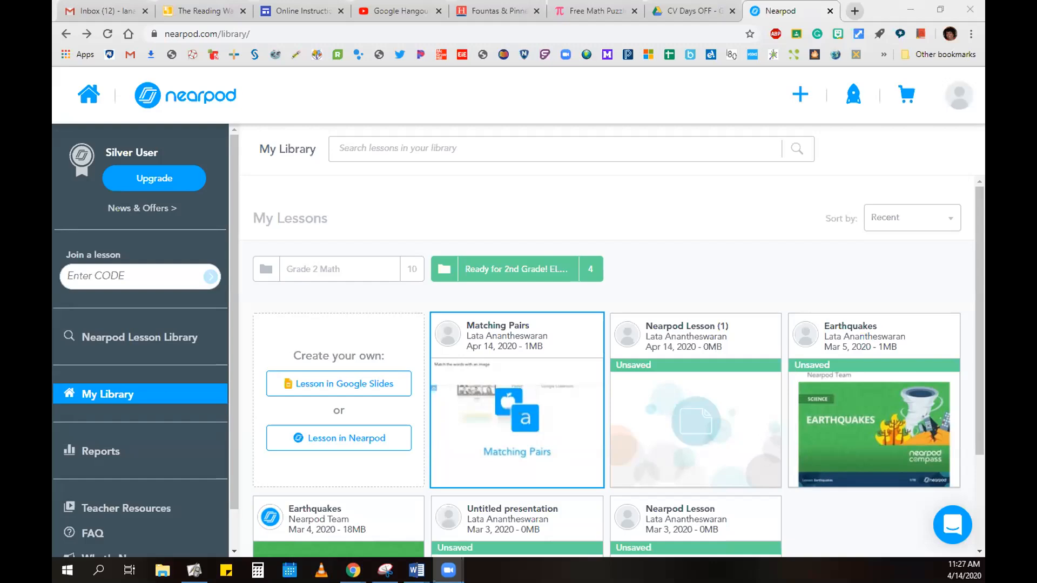
Preview the Matching Pairs lesson from My Library and collapse the instruction text above the cards
mouse_move(541, 353)
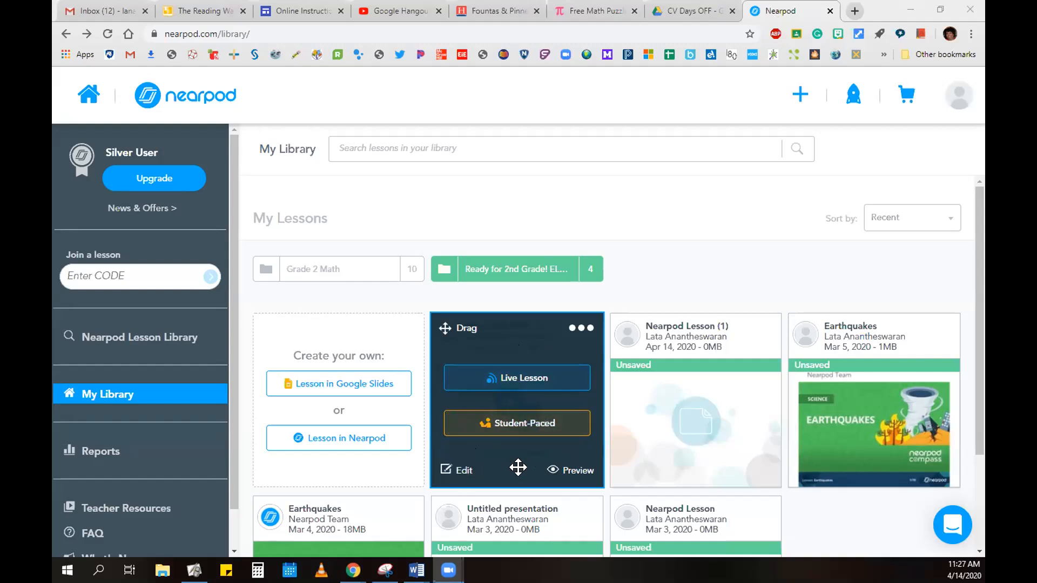
click(571, 471)
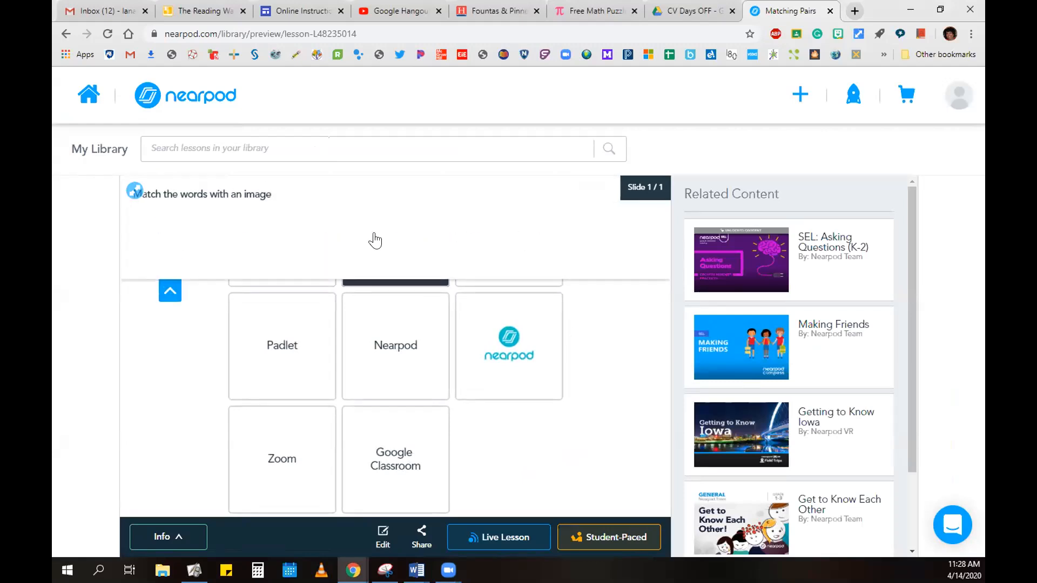
click(169, 291)
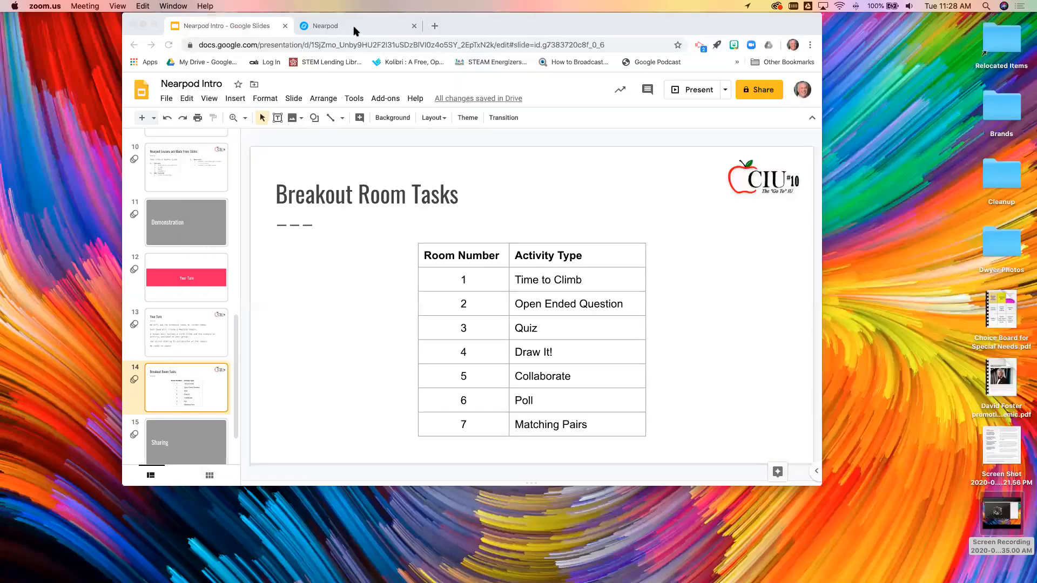
Switch from the Nearpod Intro slides to Nearpod, return to My Library and open the Nearpod Lesson Library
click(353, 27)
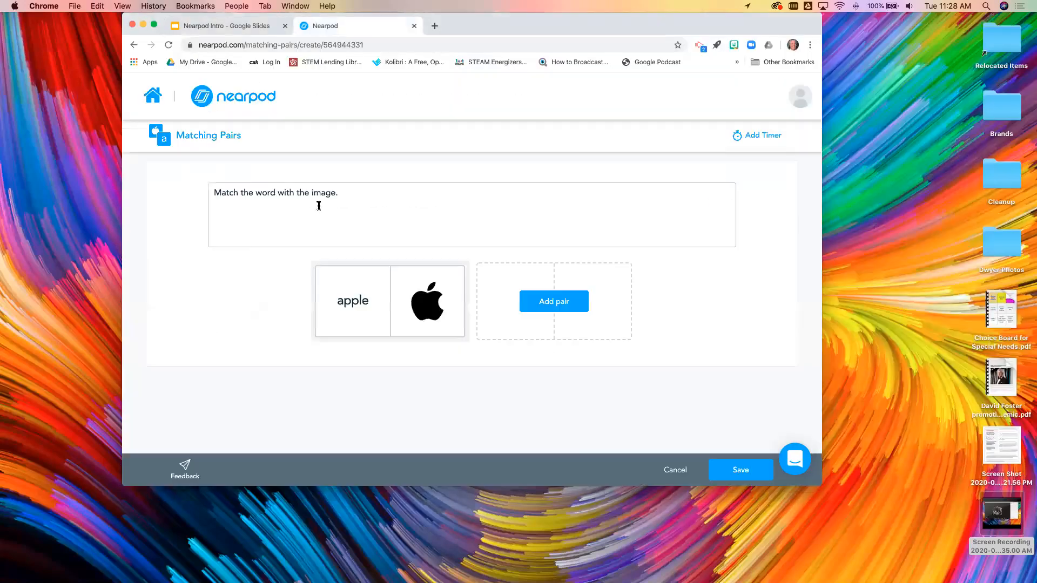
click(147, 101)
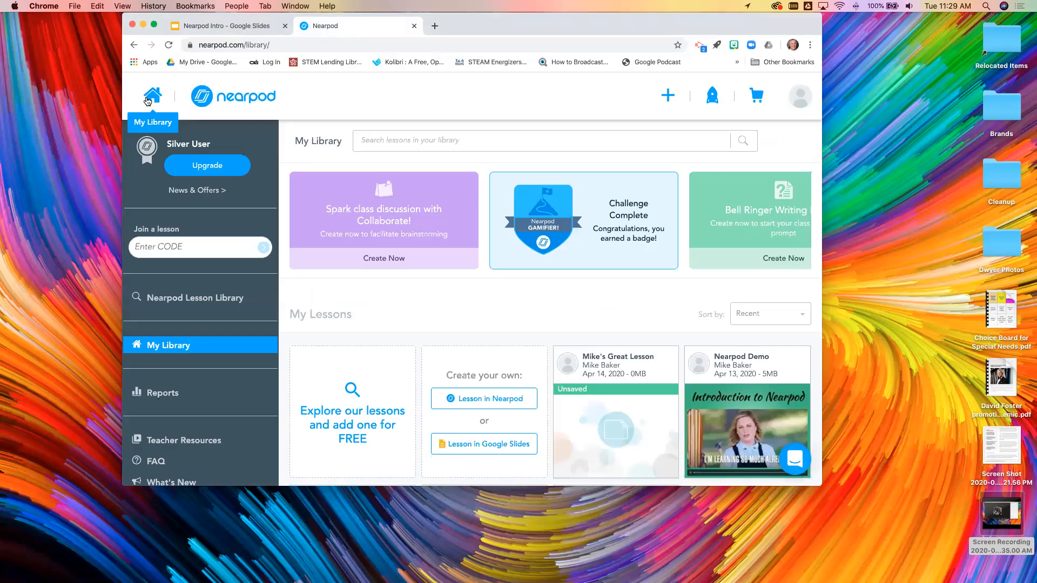
scroll(208, 341, down, 1)
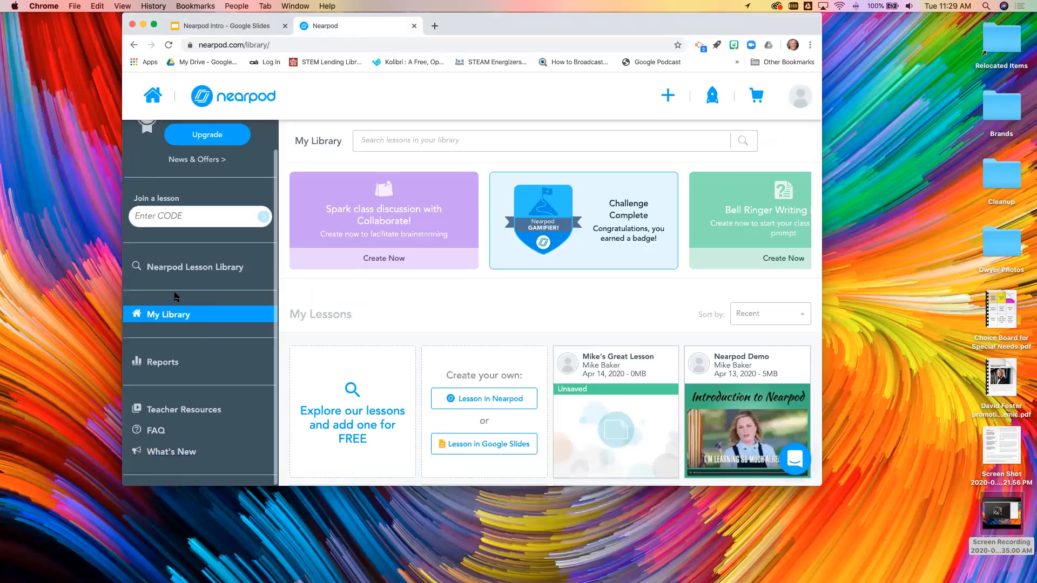
click(204, 268)
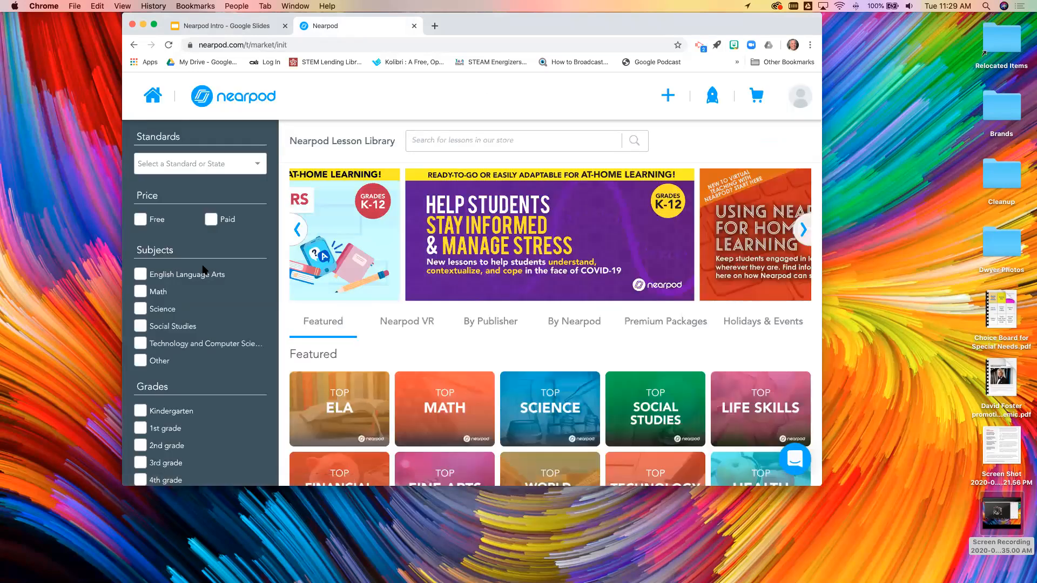
Filter the Nearpod Lesson Library to free content and browse the resulting lesson bundles
scroll(459, 286, down, 3)
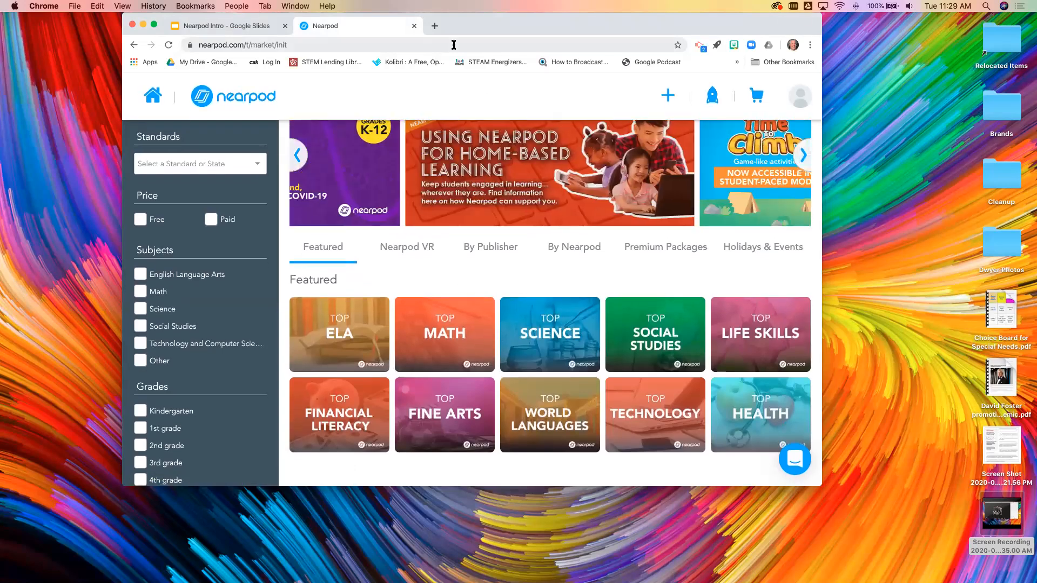
click(140, 220)
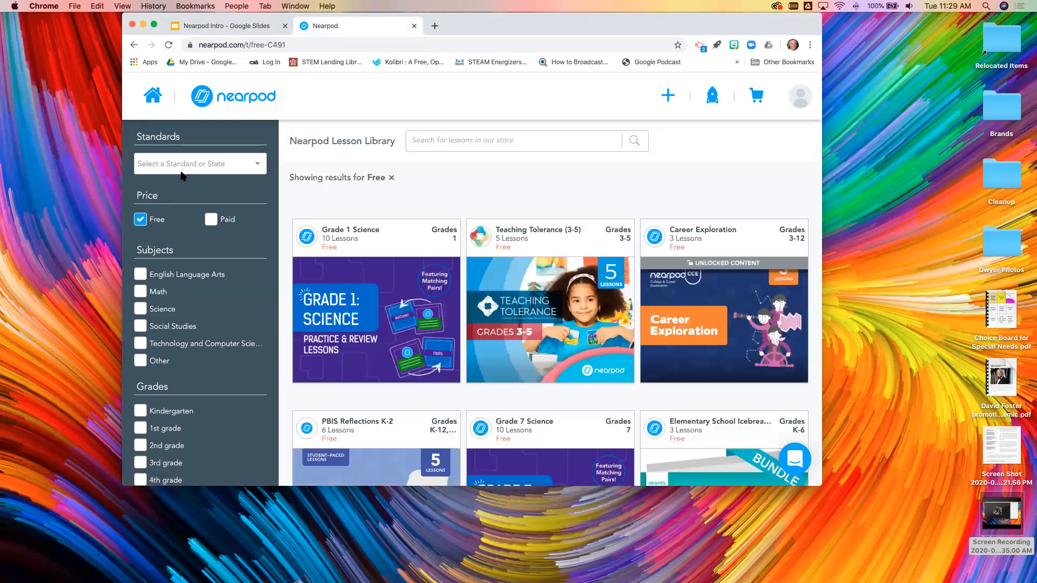
mouse_move(377, 267)
scroll(377, 266, down, 4)
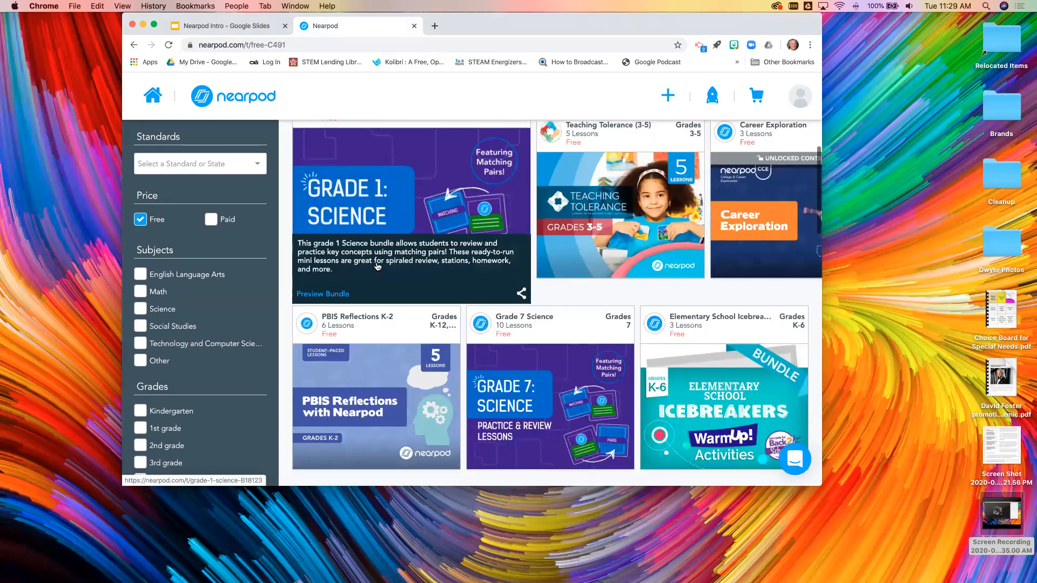
scroll(377, 266, down, 4)
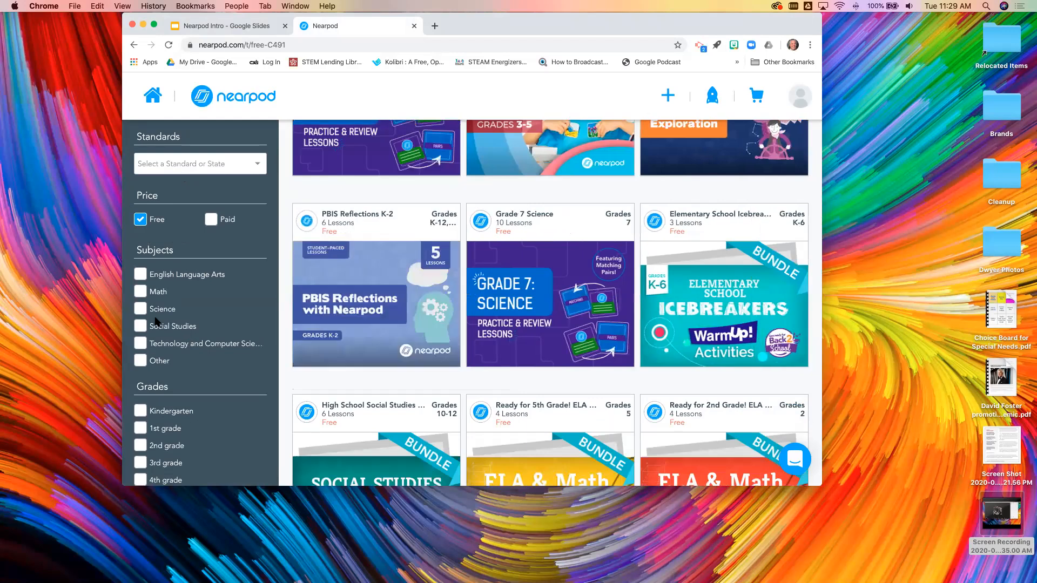
Filter the lesson library by Pennsylvania standards, the ELA subject and 3rd grade
click(201, 167)
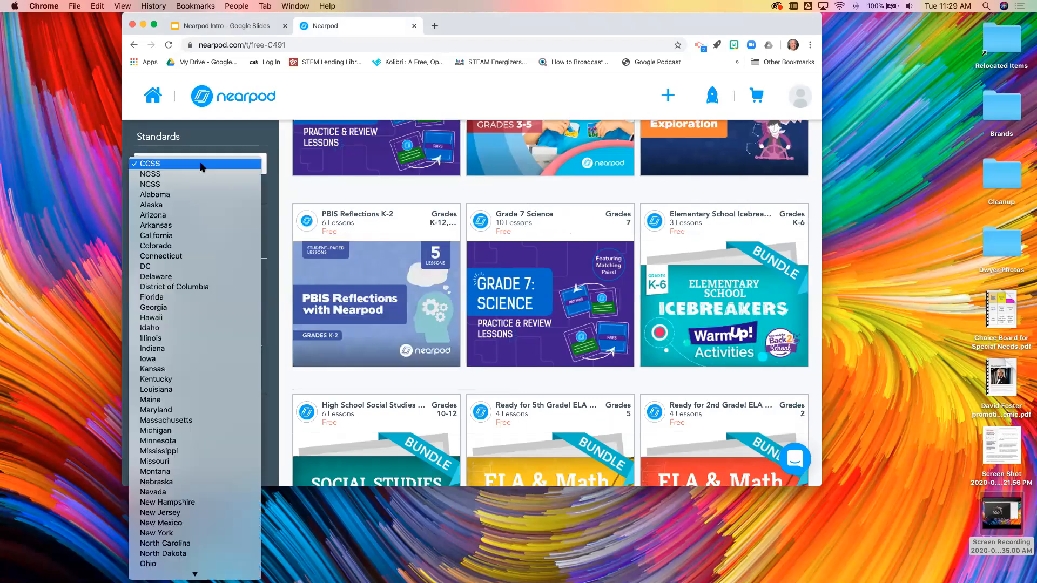
scroll(192, 370, down, 5)
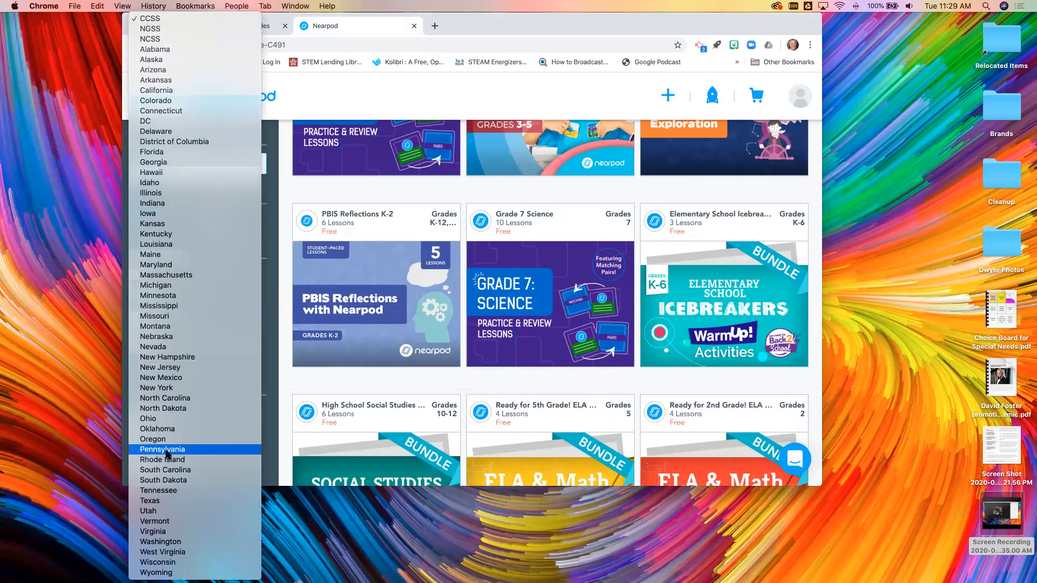
click(166, 449)
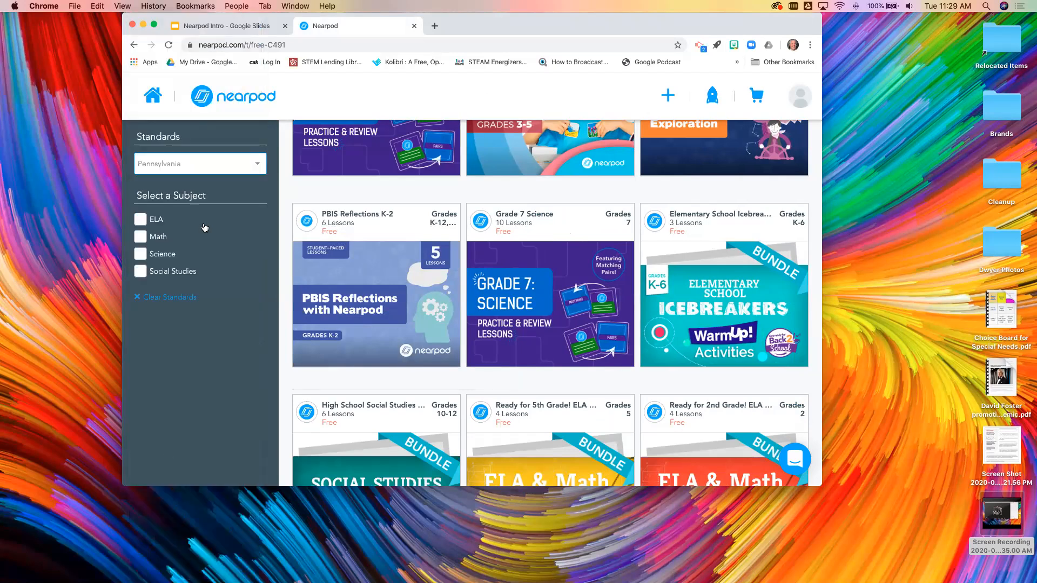
click(140, 220)
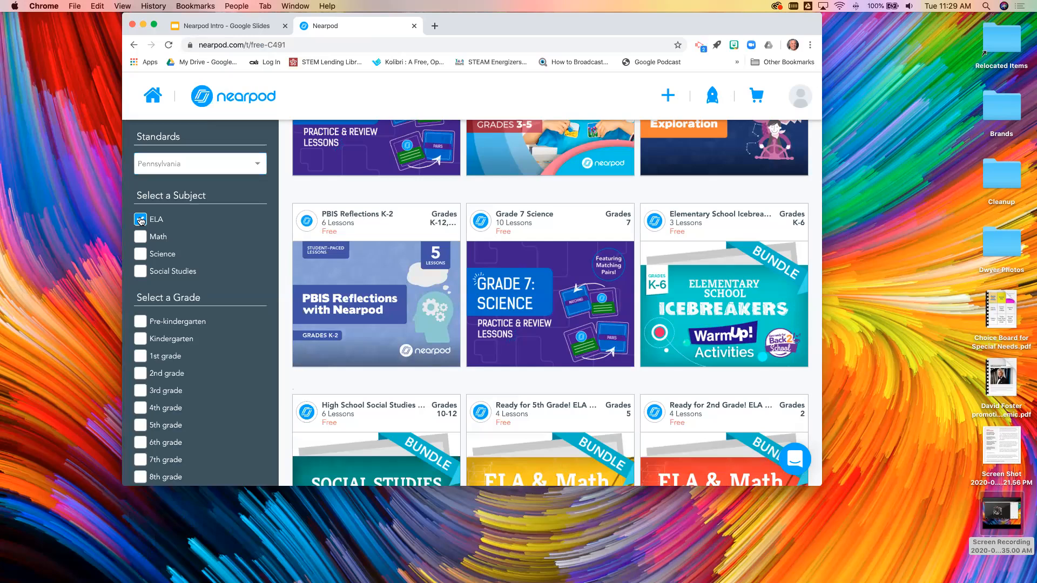
scroll(208, 362, down, 2)
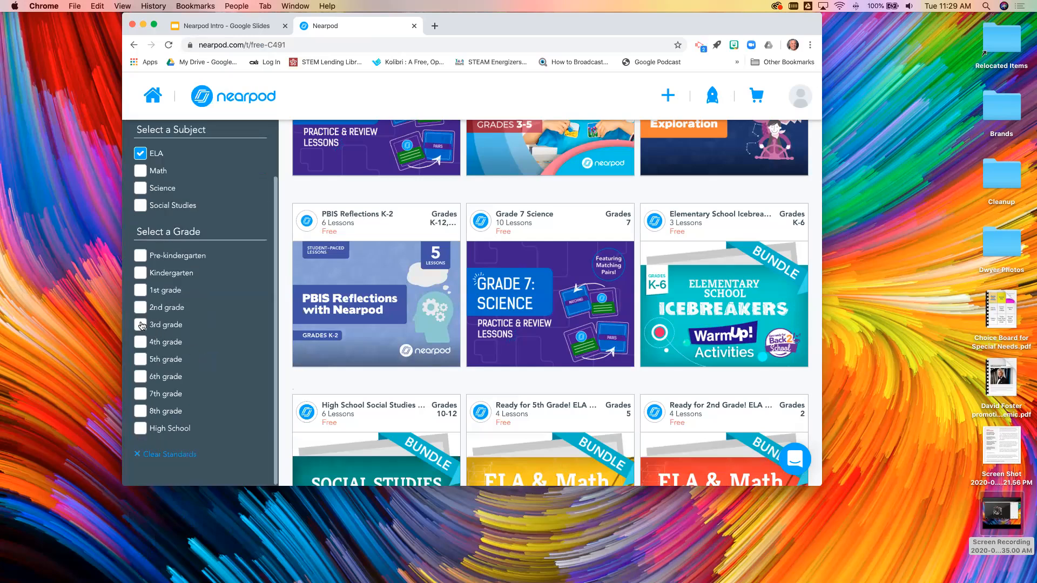
click(140, 325)
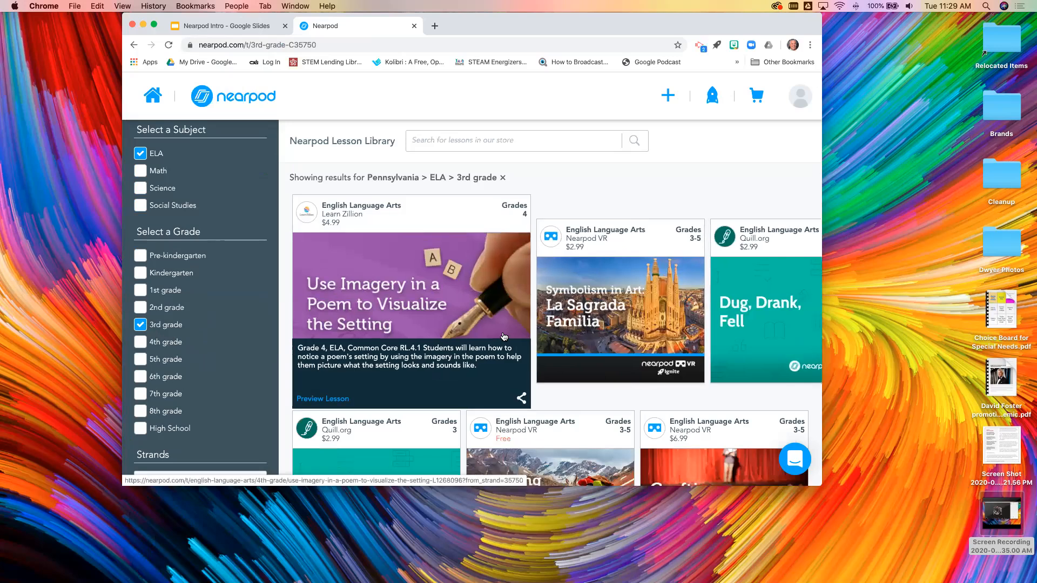
Narrow the Pennsylvania 3rd grade ELA lessons to free ones
scroll(179, 237, up, 3)
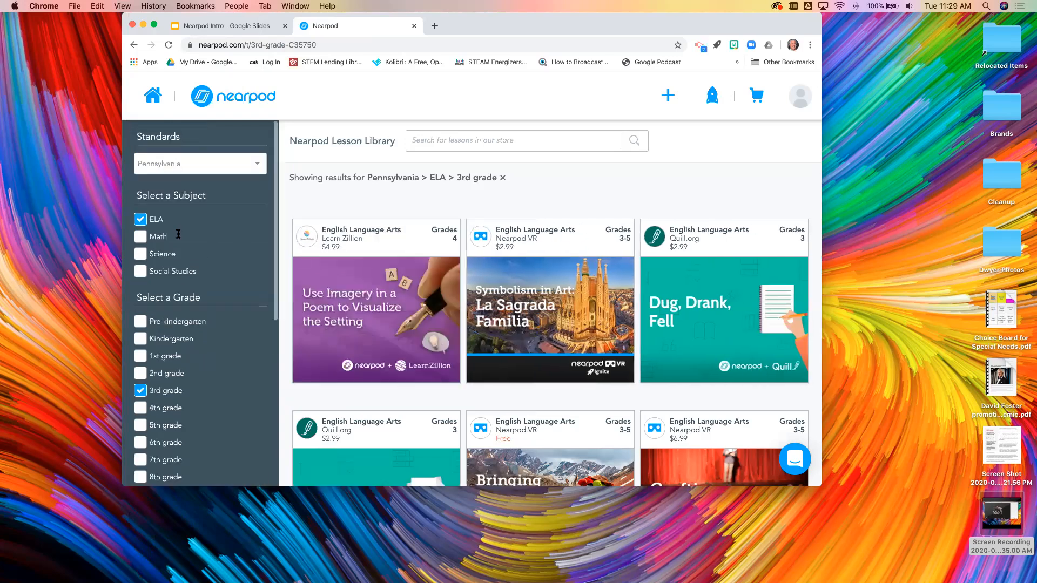
scroll(178, 238, down, 5)
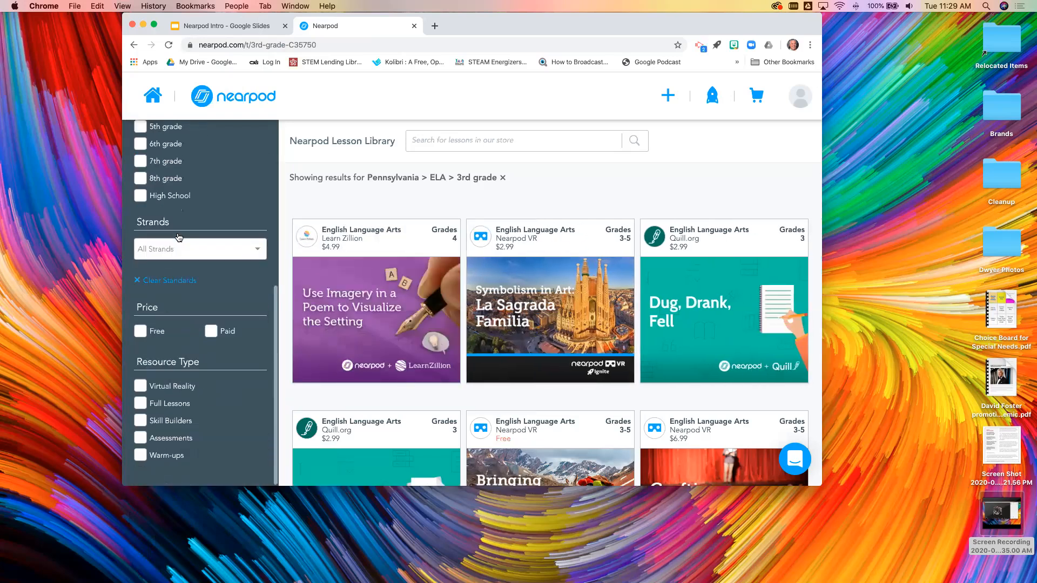
click(140, 331)
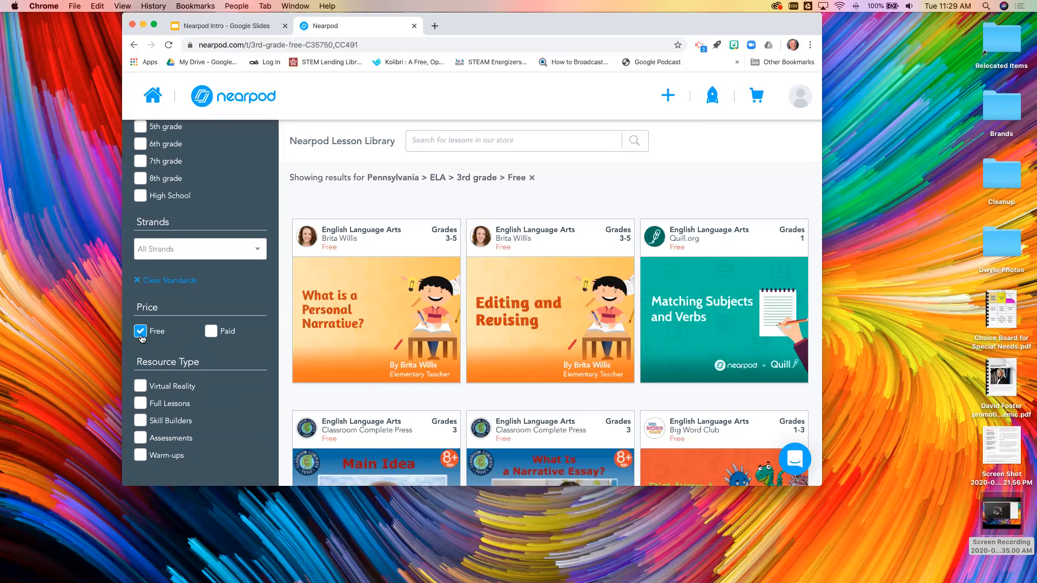
Search the filtered lessons for "covid" and review the applied filters
click(438, 145)
text(covid)
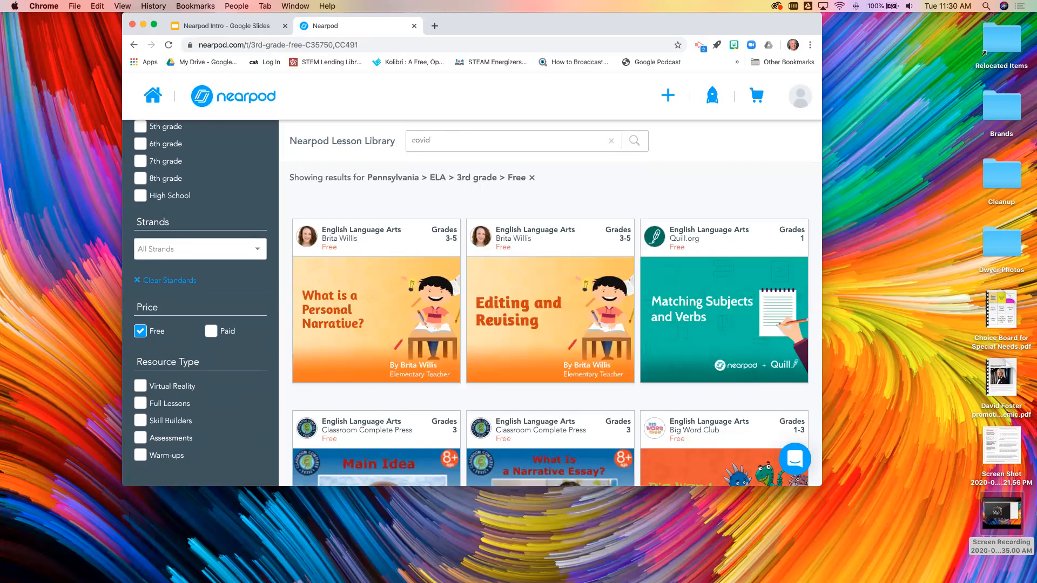
key(Return)
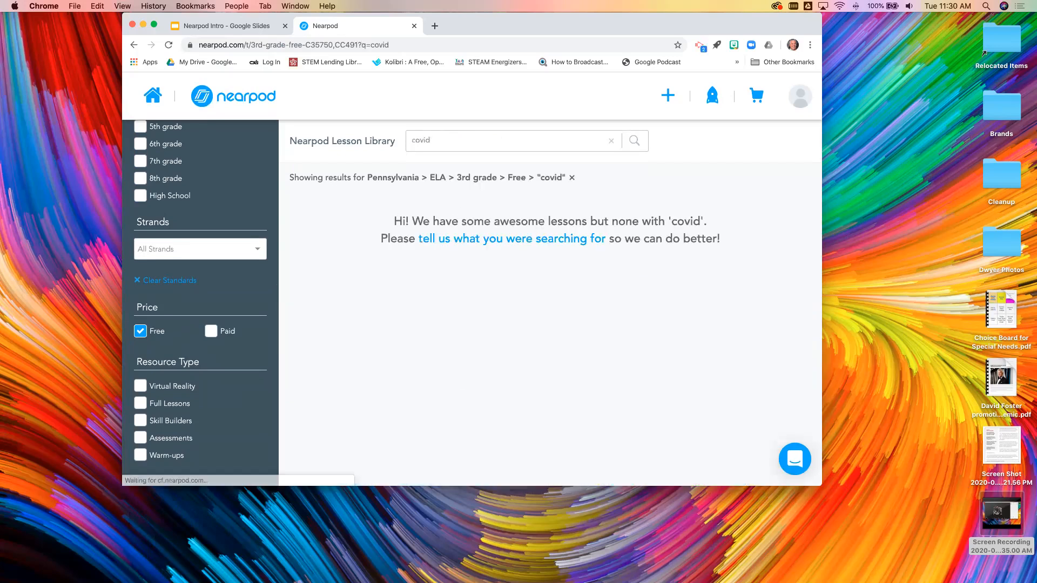
scroll(204, 241, up, 1)
scroll(203, 241, up, 5)
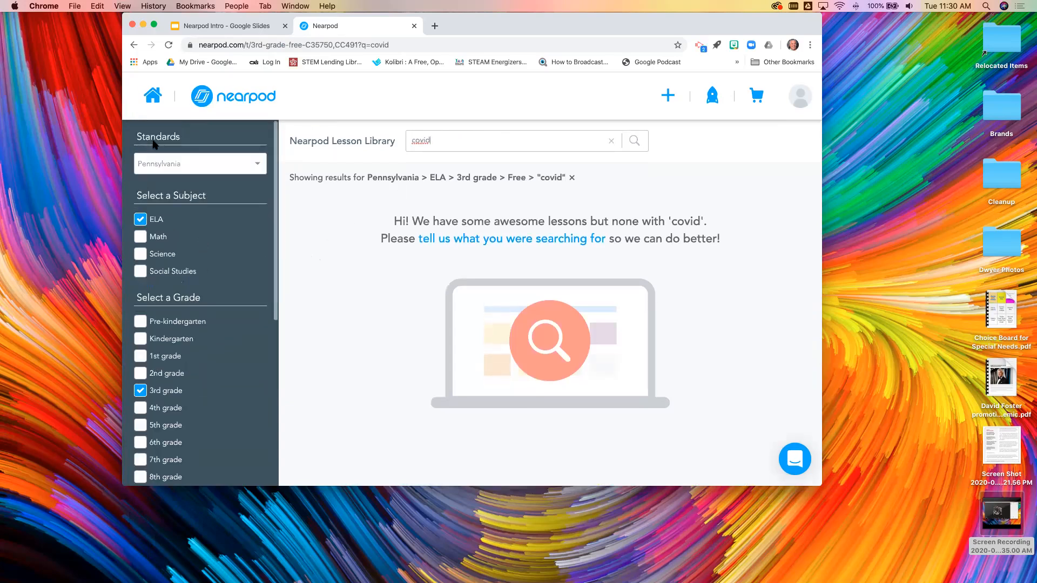
Reopen the Nearpod Lesson Library from My Library and open the featured "Help Students Stay Informed & Manage Stress" collection on COVID-19
click(153, 97)
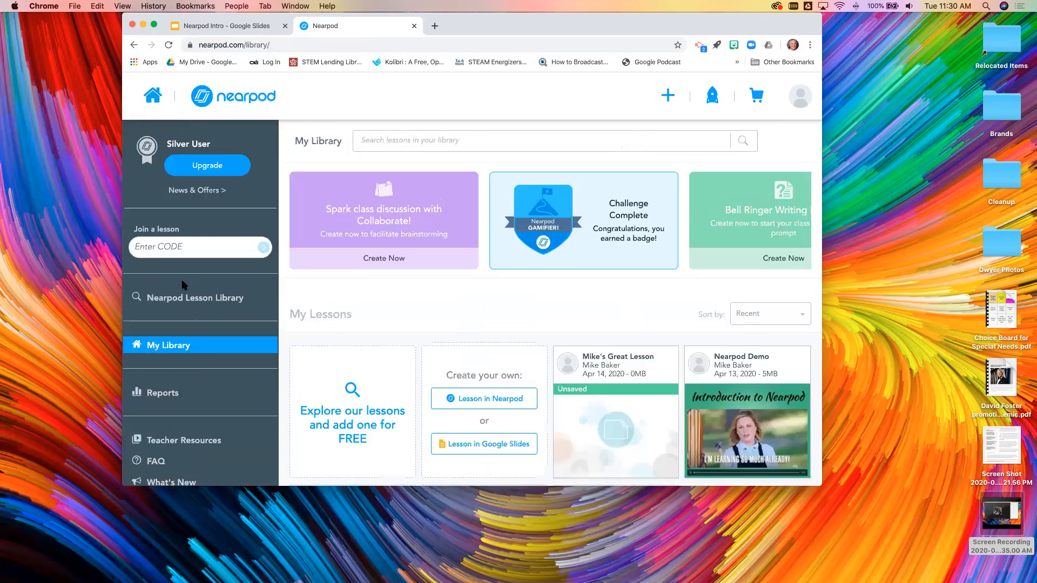
click(189, 303)
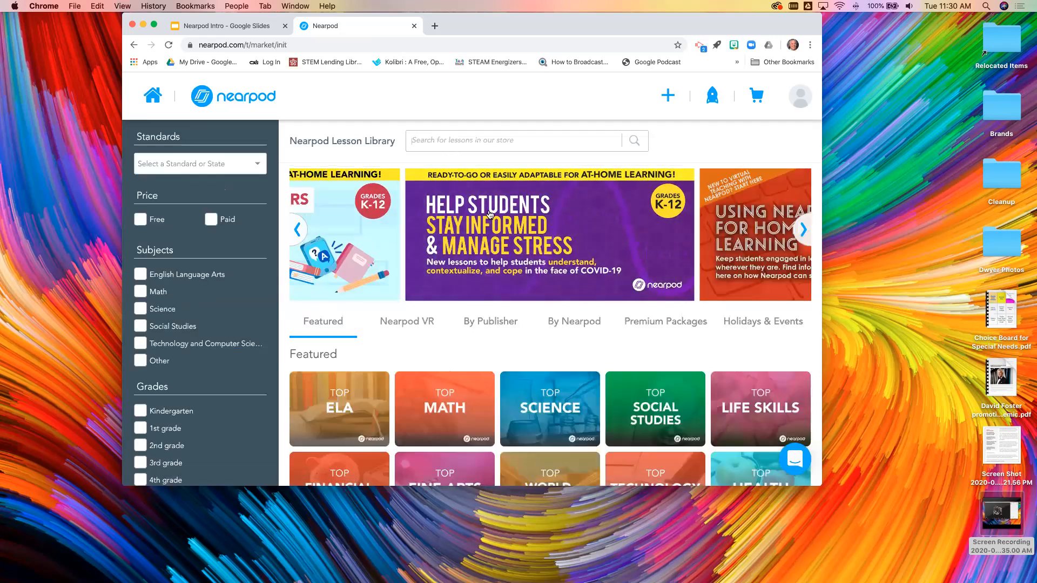
click(522, 239)
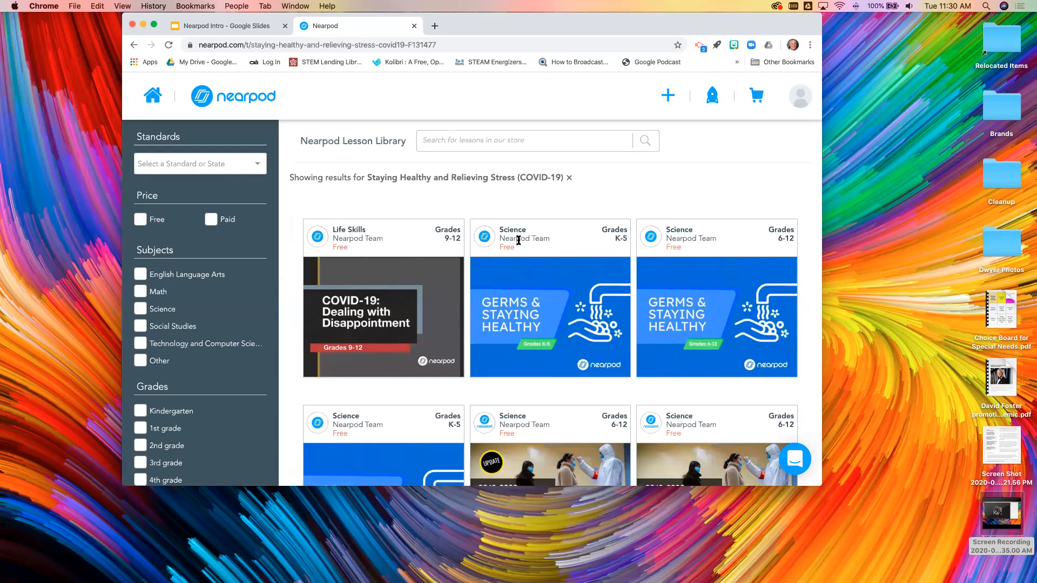
mouse_move(534, 246)
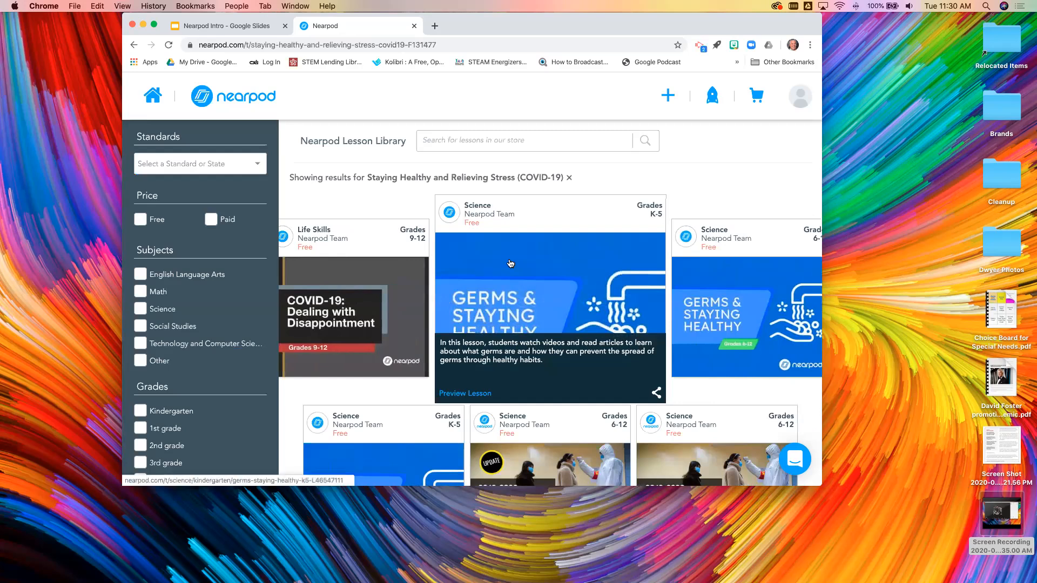